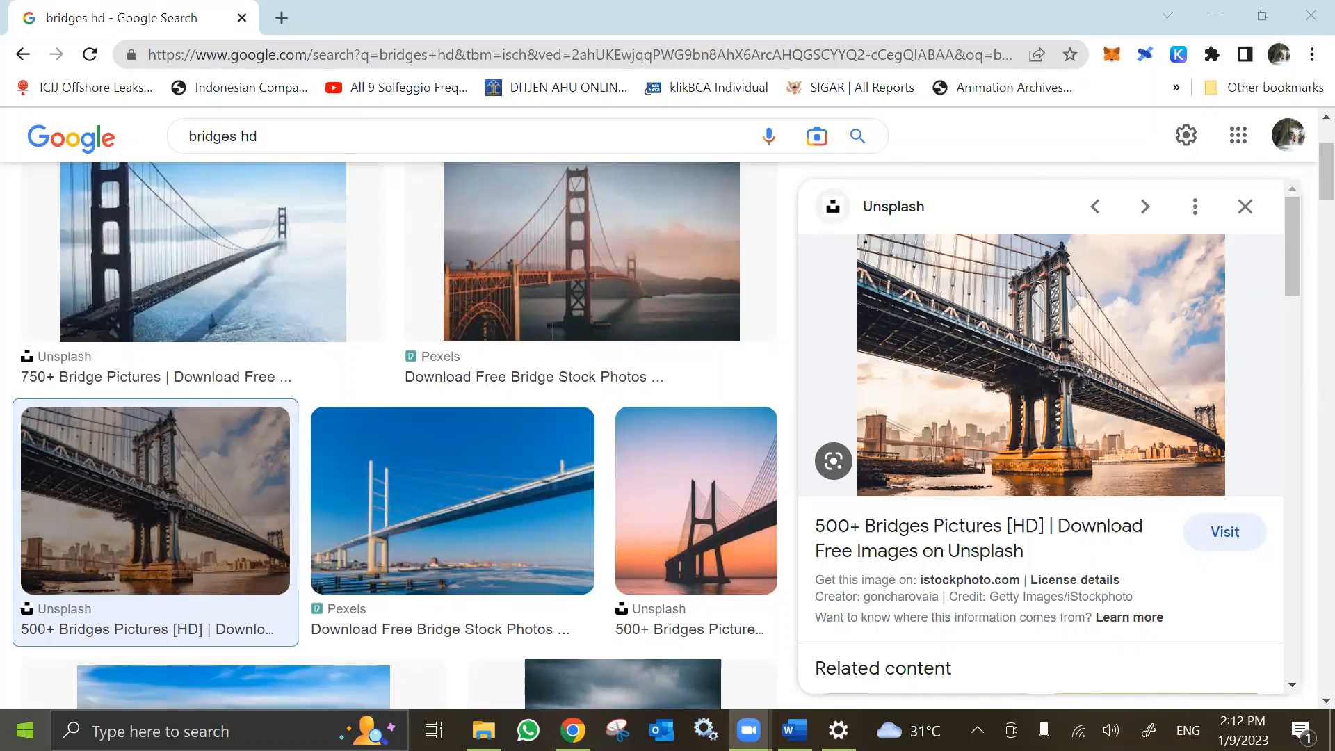
# - Search the computer for "snipping" and launch the Snipping Tool
pyautogui.press('super')
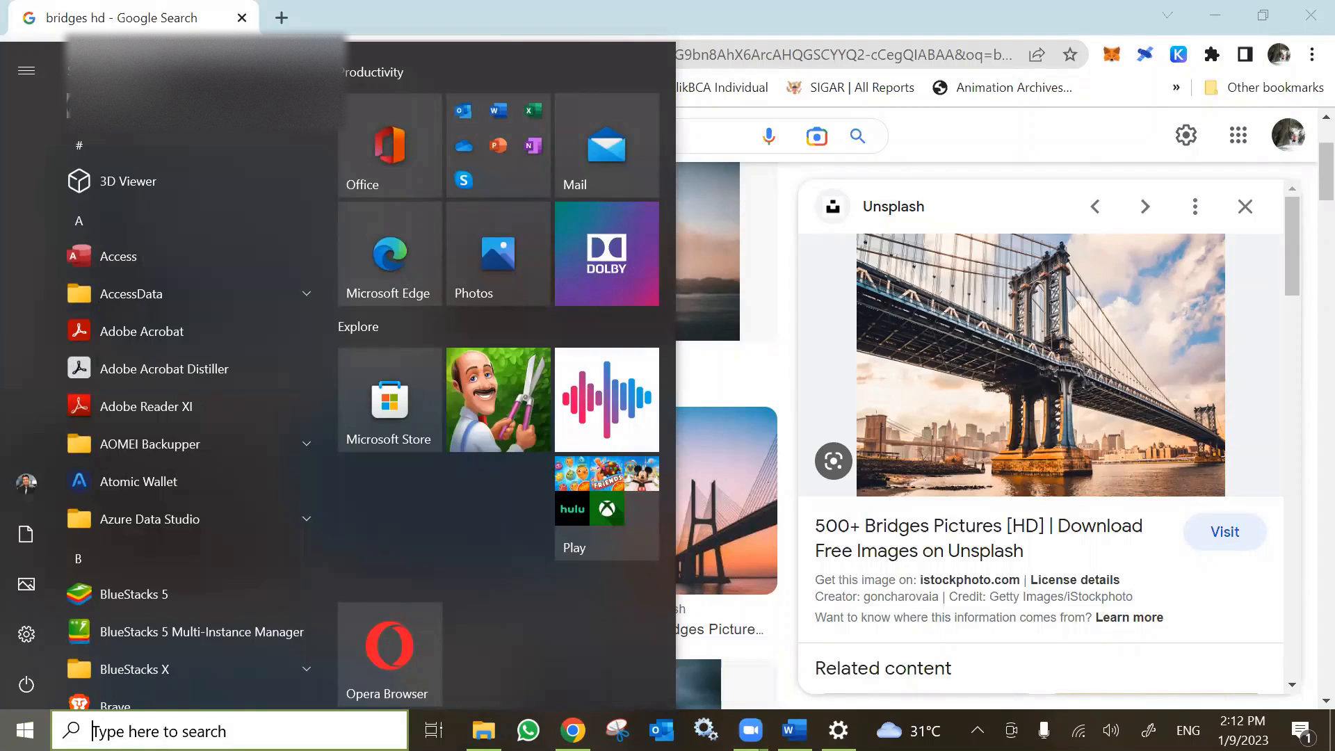
pyautogui.write('snipping')
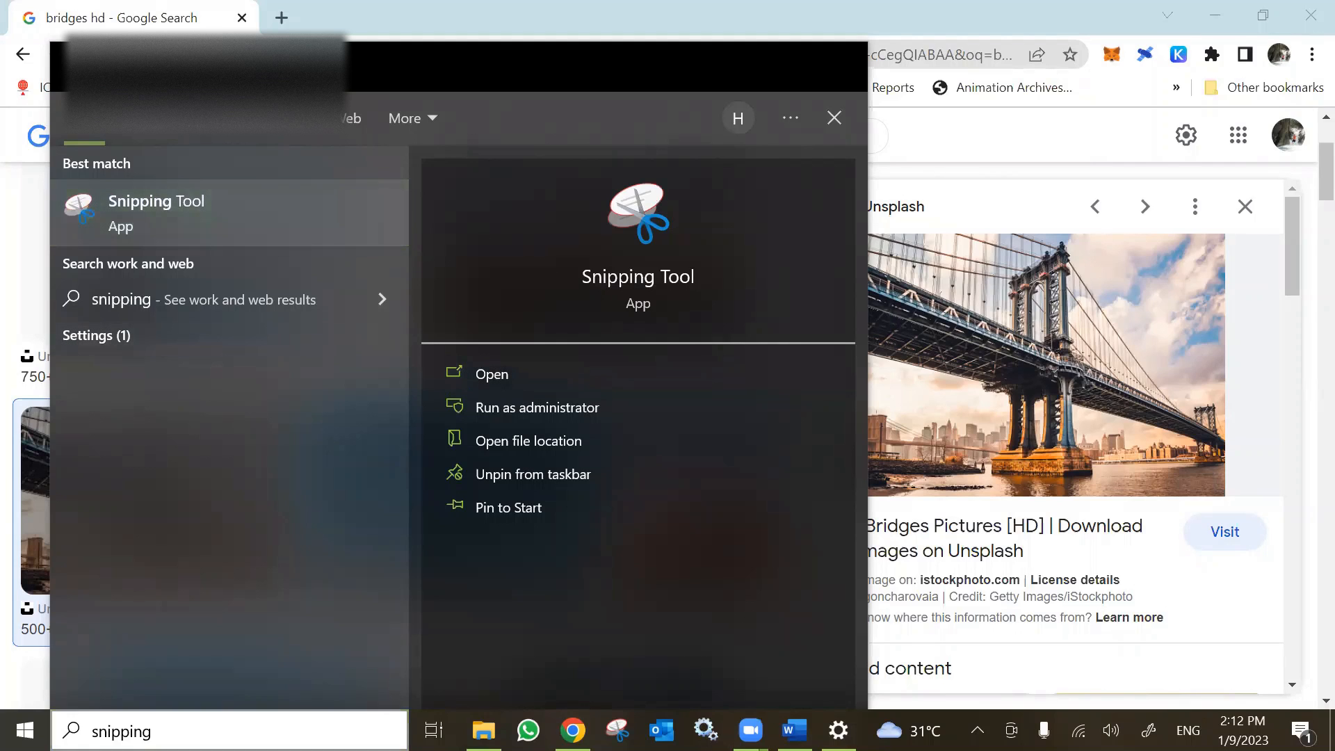
pyautogui.press('Return')
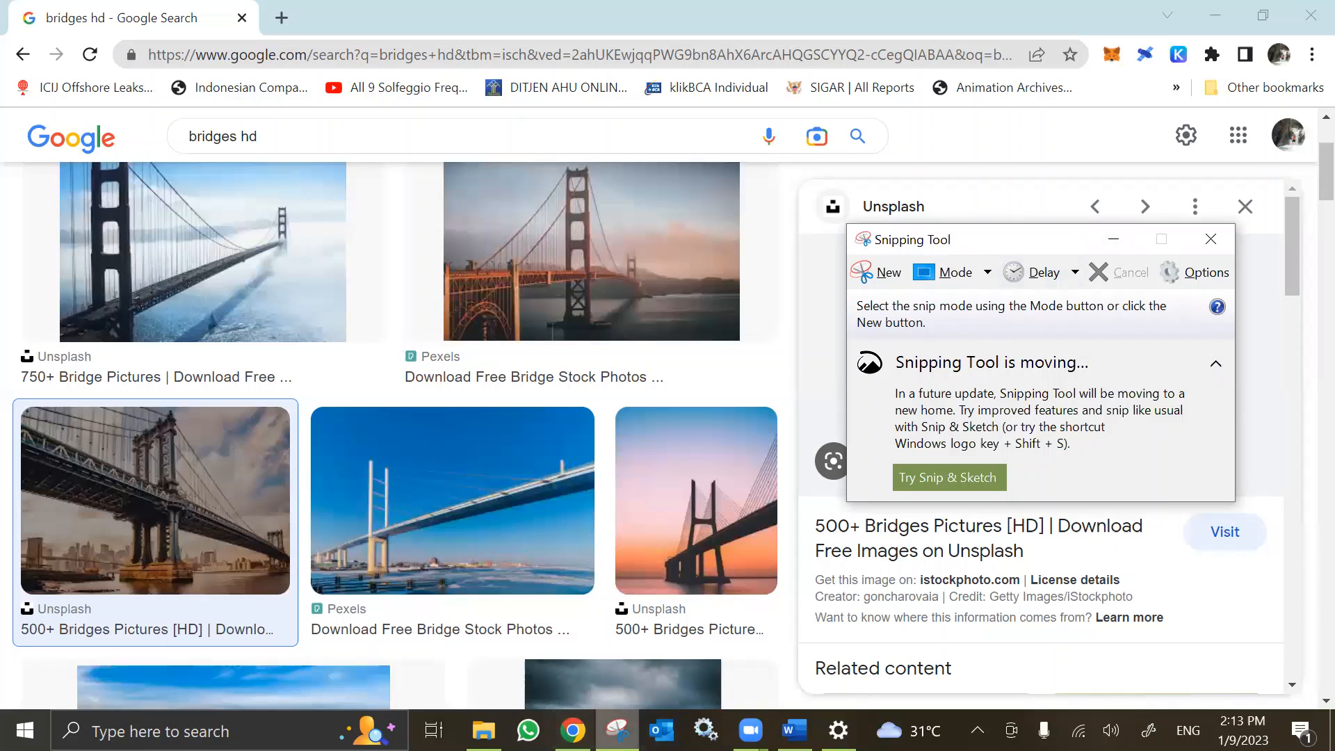
pyautogui.moveTo(618, 730)
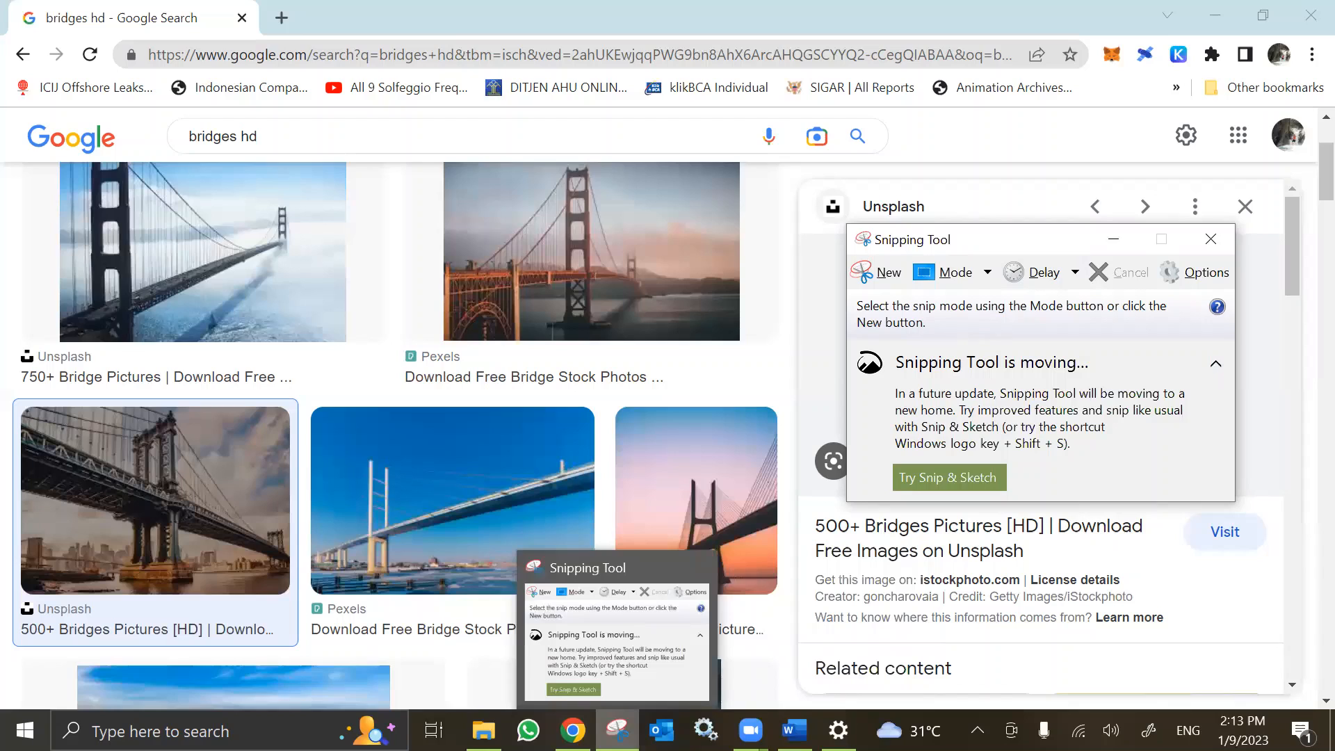
pyautogui.rightClick(616, 720)
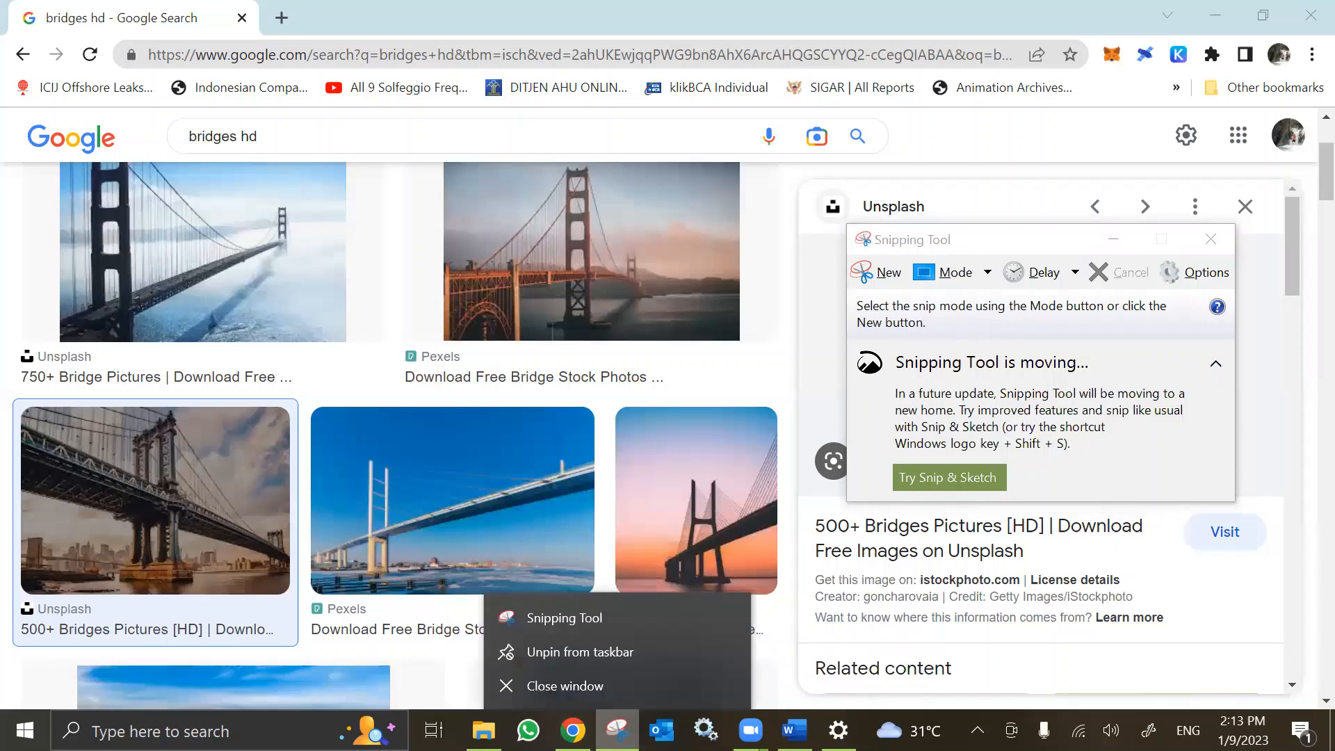
pyautogui.click(616, 712)
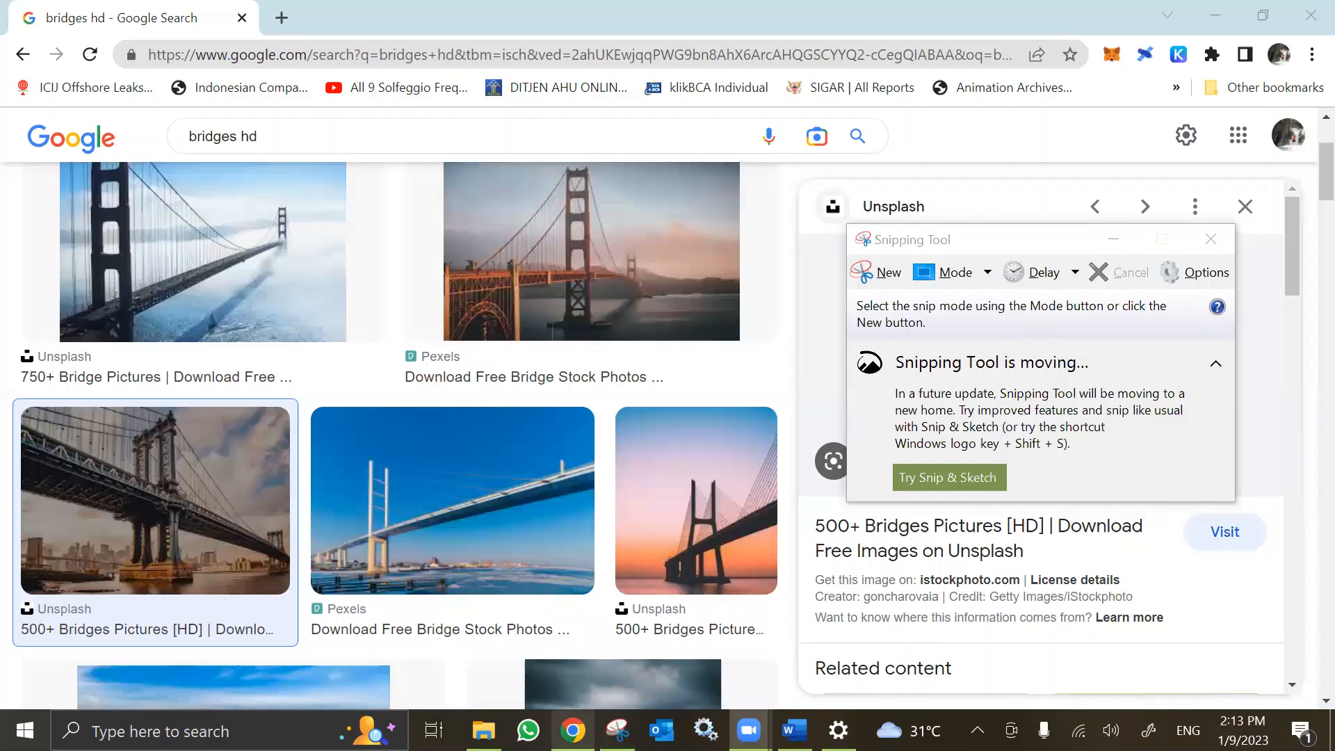
# - Capture a rectangular snip of the yellow cable-stayed bridge photo in the image results and move the snip window aside
pyautogui.click(573, 731)
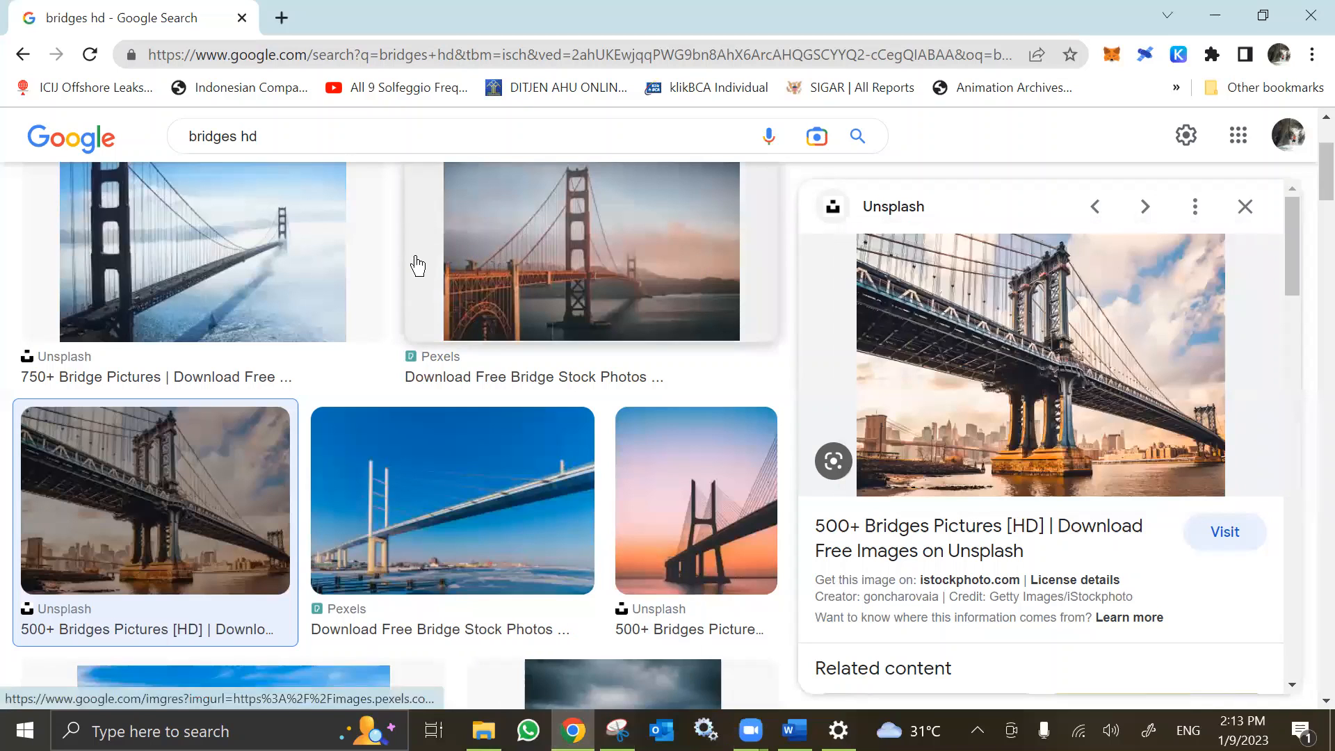
pyautogui.scroll(-3, 264, 271)
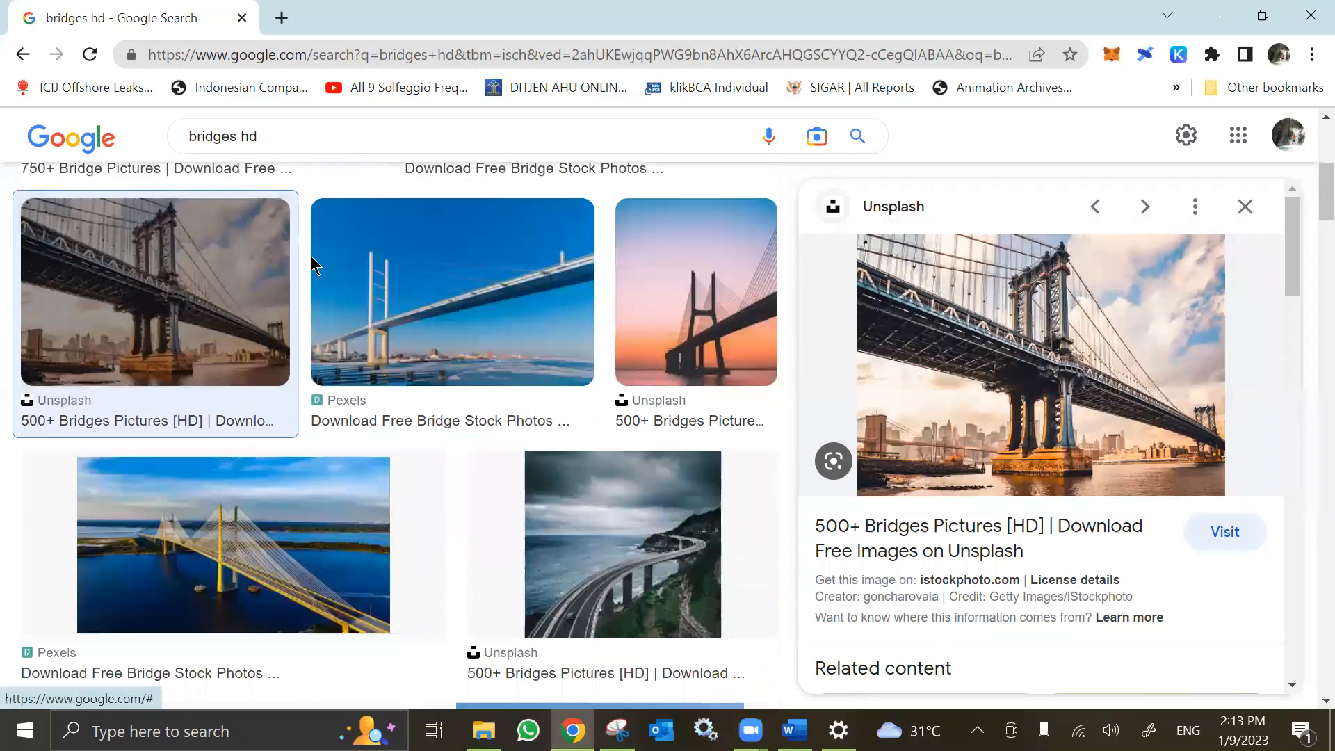
pyautogui.scroll(1, 311, 262)
pyautogui.scroll(-1, 311, 288)
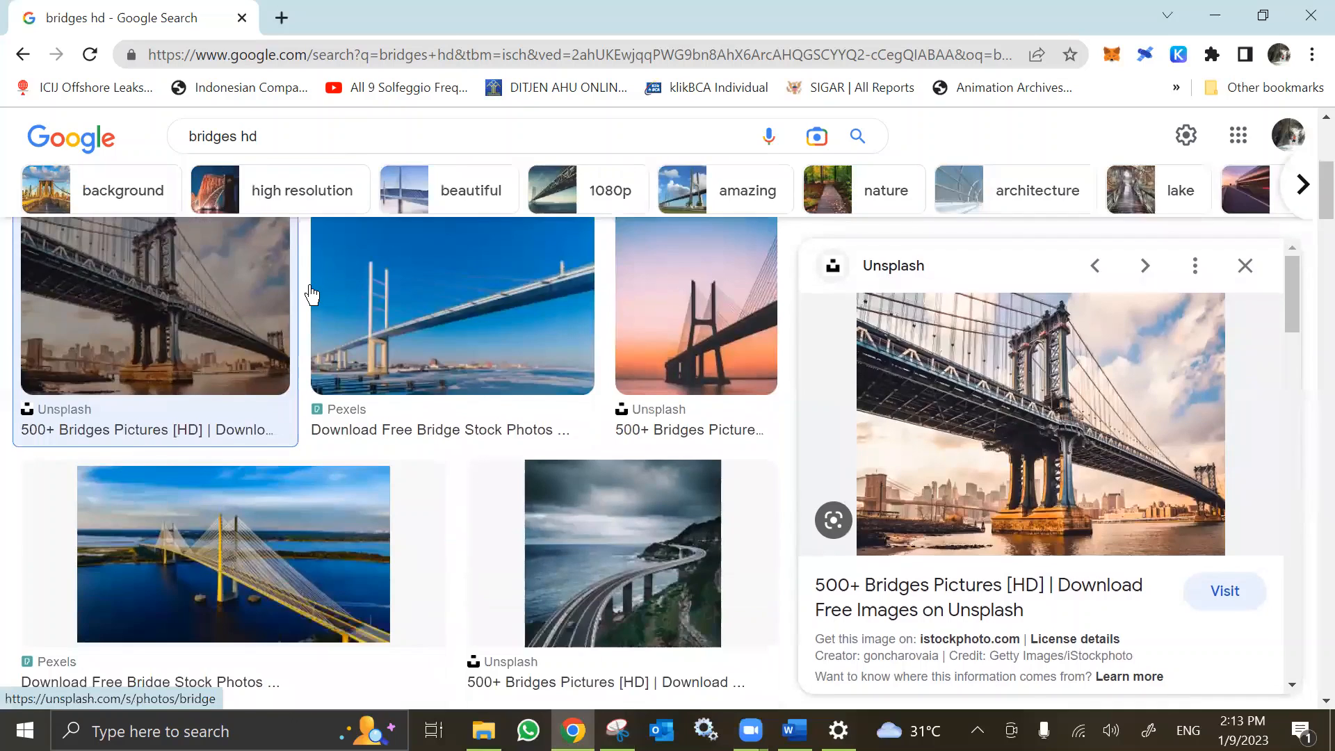
pyautogui.scroll(-4, 310, 290)
pyautogui.scroll(2, 292, 303)
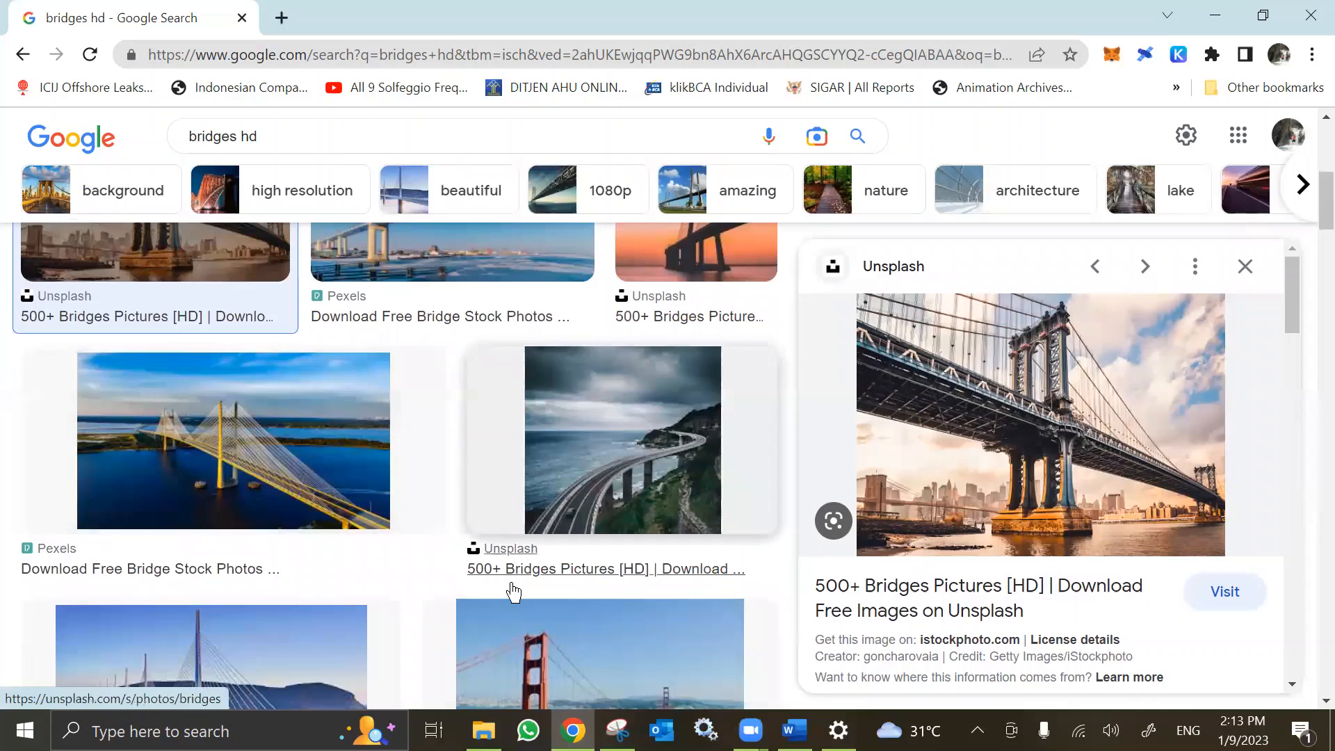
pyautogui.click(617, 730)
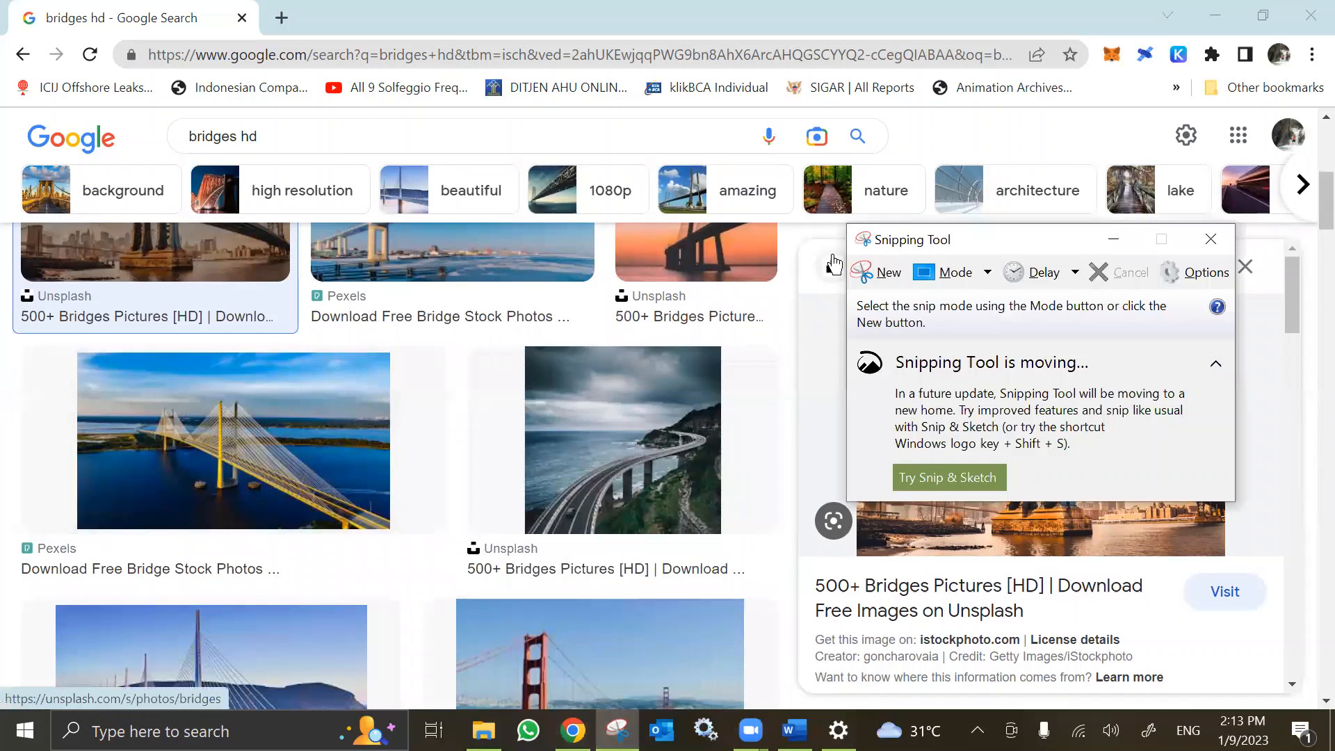
pyautogui.click(881, 277)
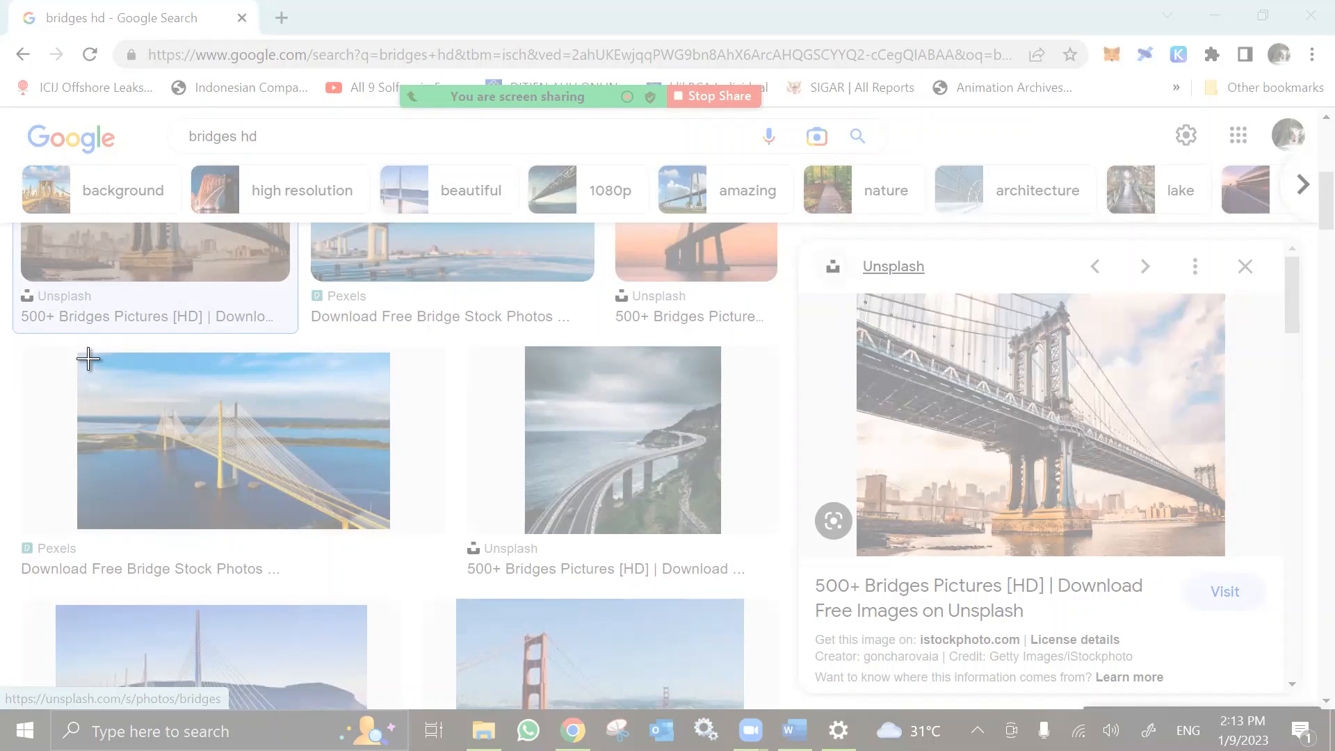
pyautogui.moveTo(87, 358); pyautogui.dragTo(382, 519)
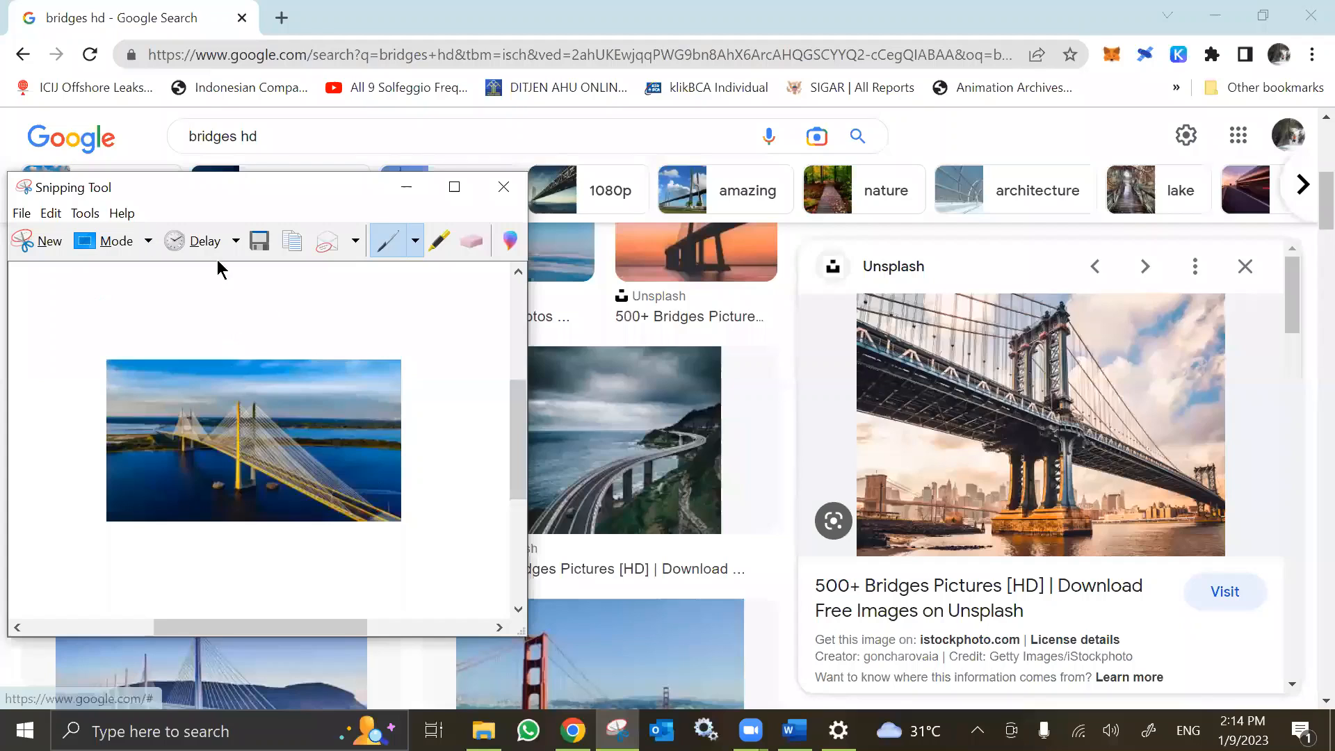
pyautogui.moveTo(215, 186); pyautogui.dragTo(356, 181)
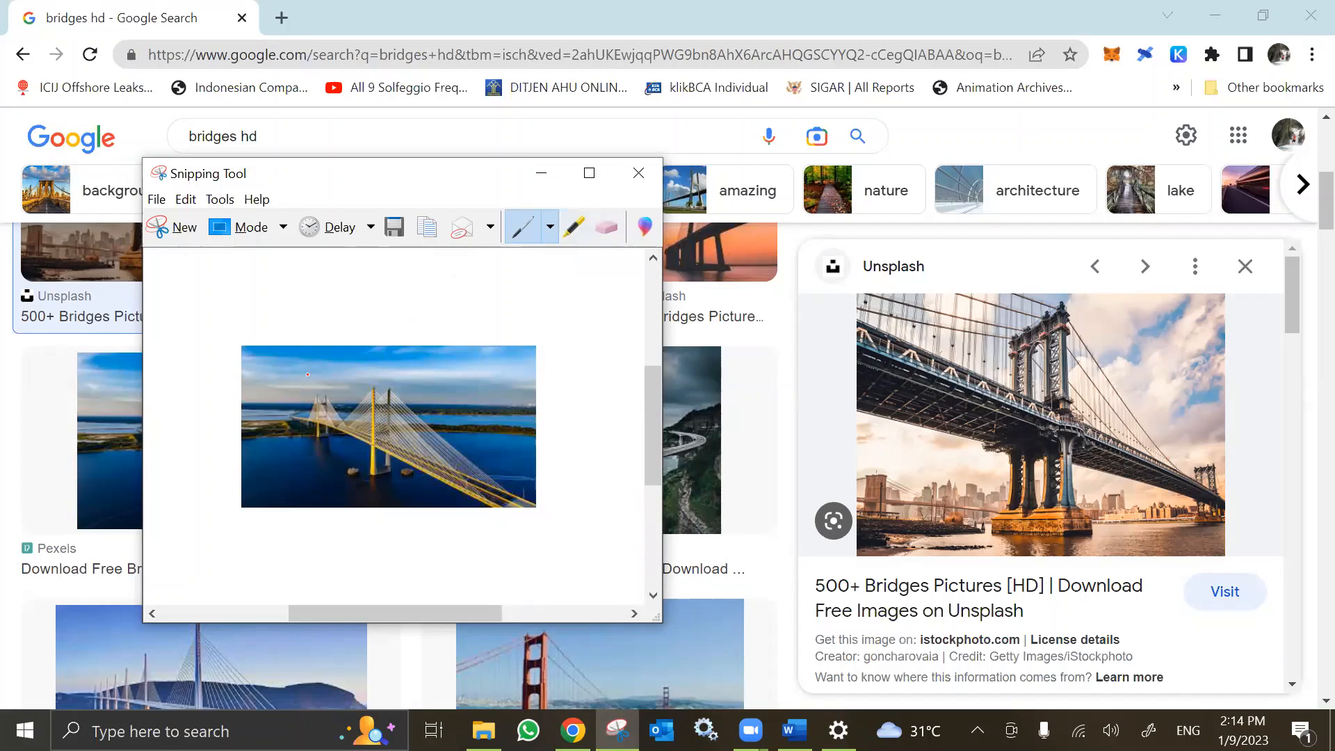
# - Scribble on the captured bridge snip with the red pen and erase the stroke
pyautogui.moveTo(297, 363)
pyautogui.mouseDown()
pyautogui.moveTo(337, 410)
pyautogui.moveTo(376, 417)
pyautogui.moveTo(387, 393)
pyautogui.mouseUp()
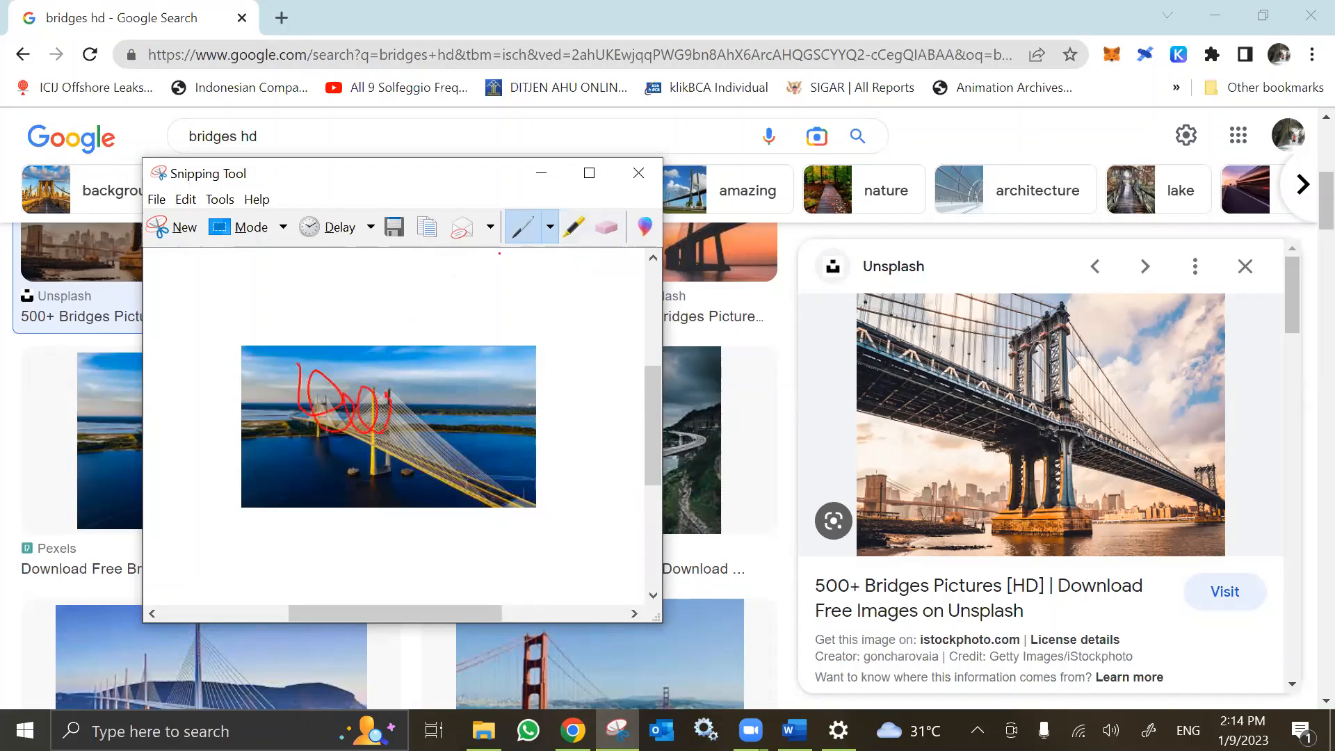
pyautogui.click(605, 230)
pyautogui.click(387, 410)
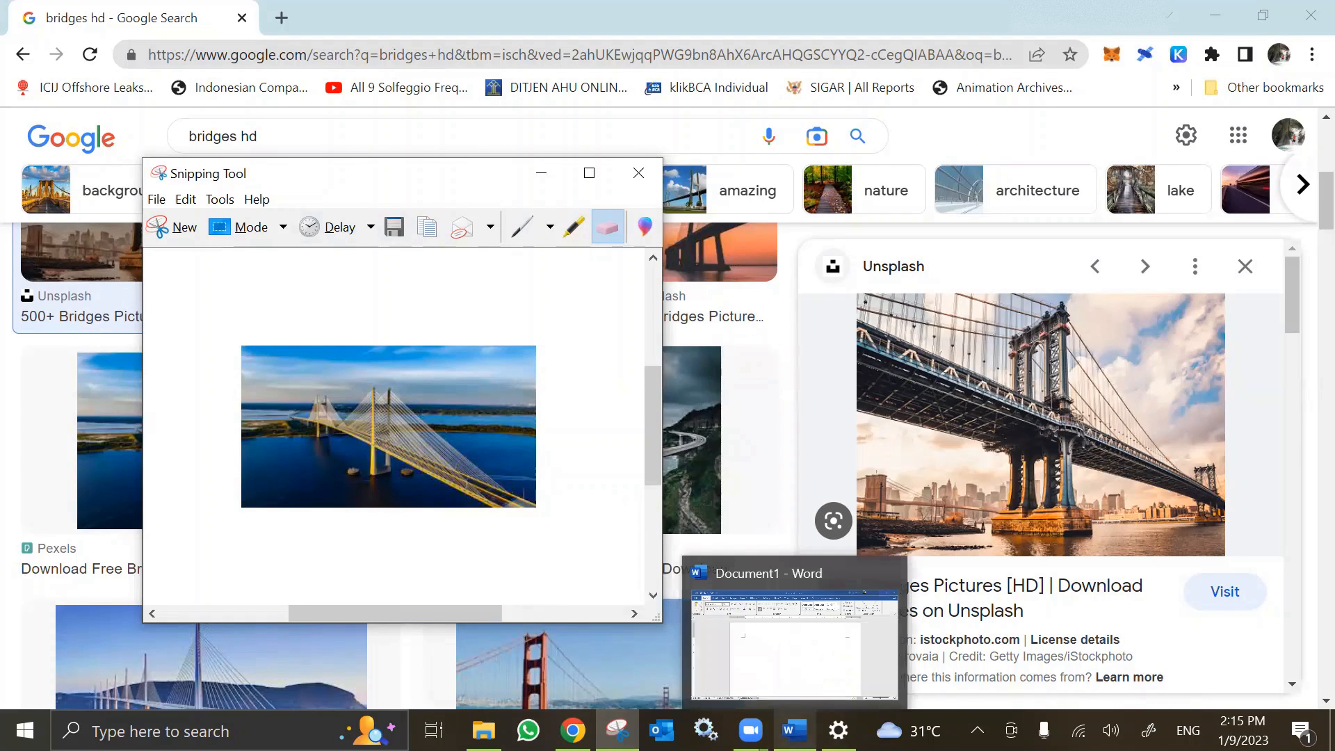
# - Switch to the blank Word document, paste the yellow bridge snip and start a new line below it
pyautogui.click(794, 730)
pyautogui.click(433, 297)
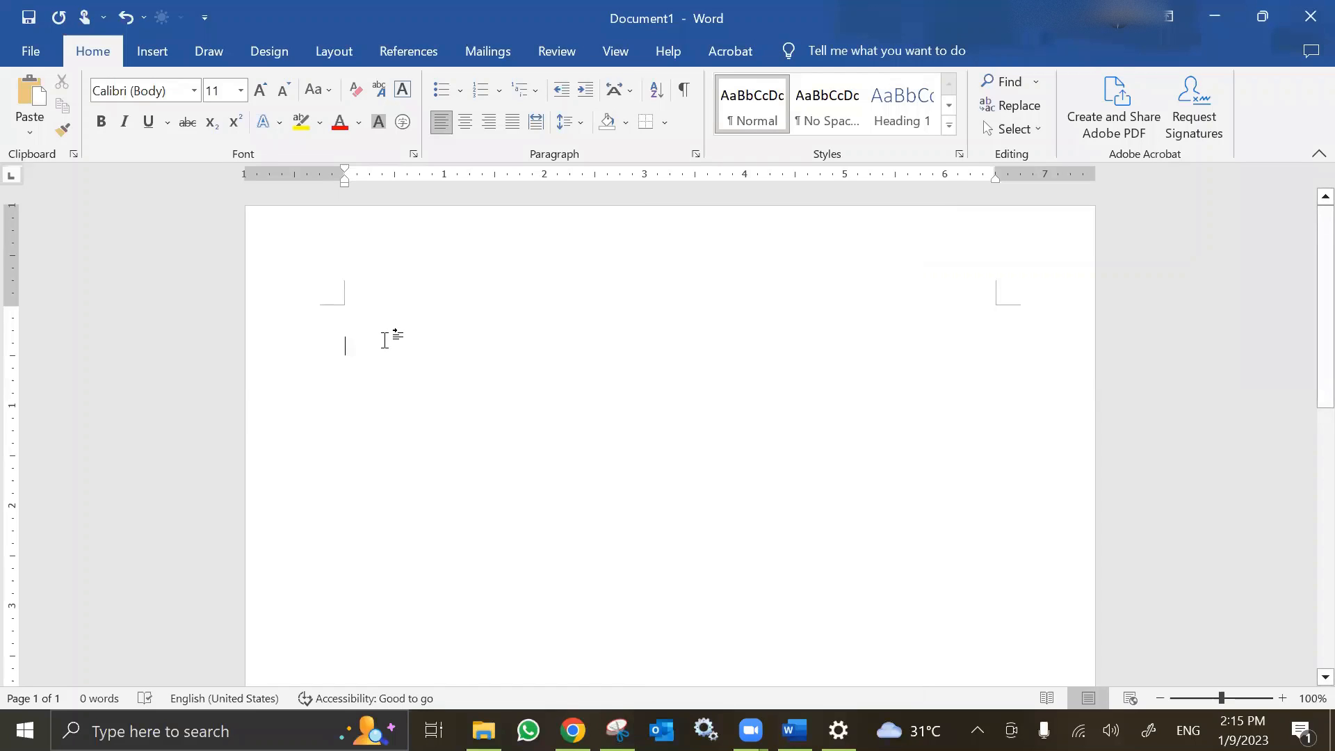
pyautogui.rightClick(387, 343)
pyautogui.click(368, 342)
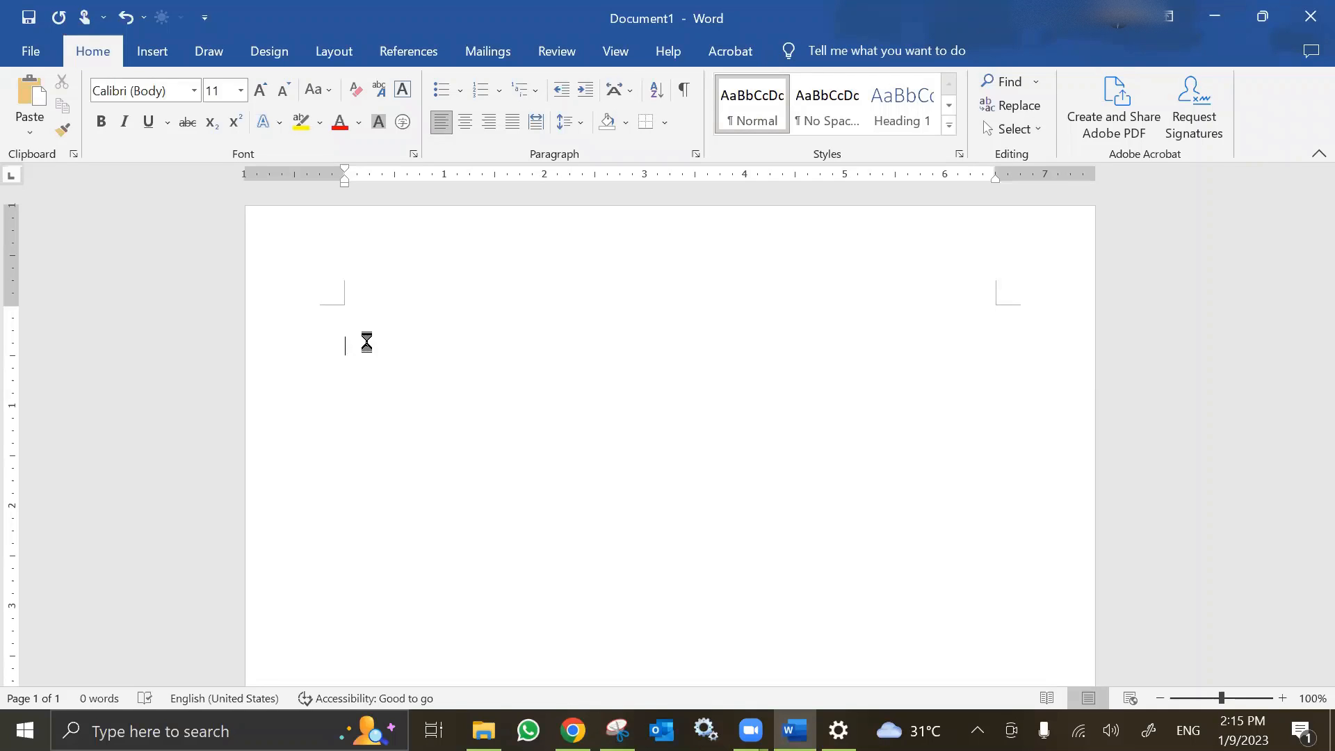
pyautogui.hotkey('ctrl', 'v')
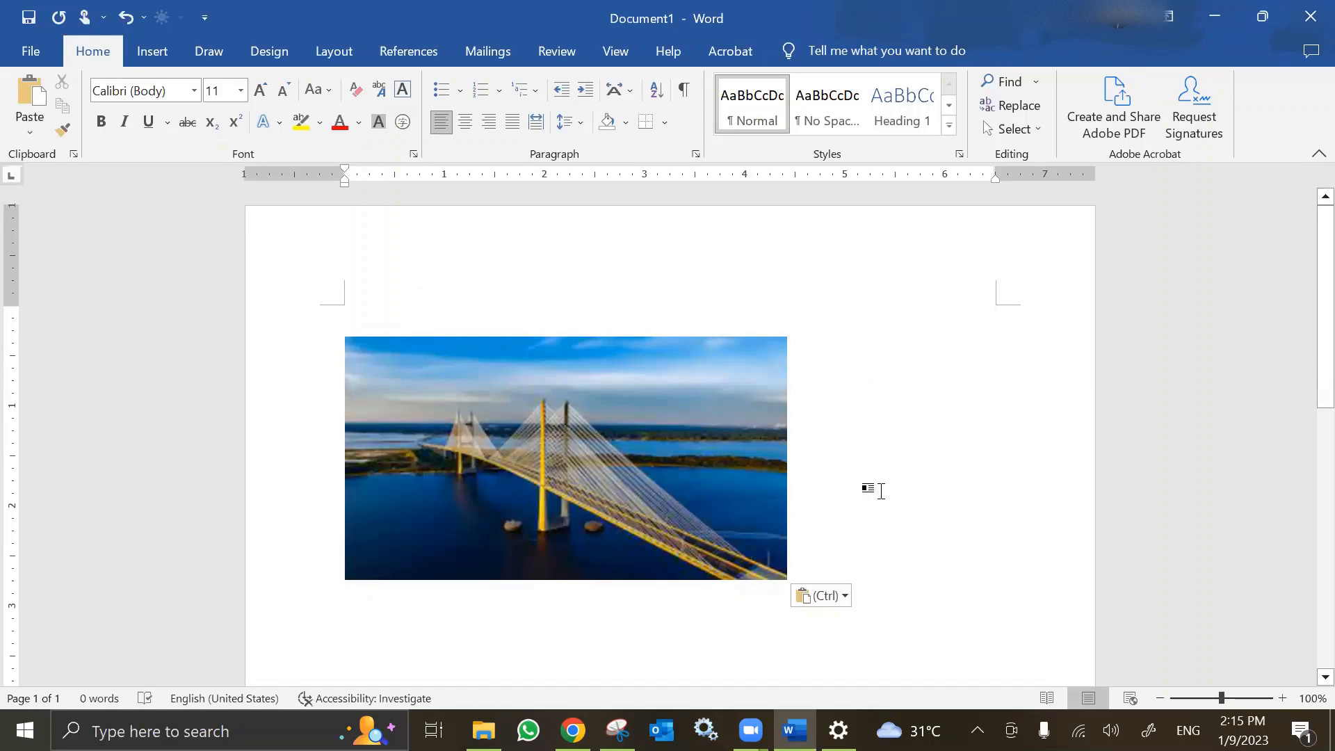
pyautogui.scroll(-3, 886, 487)
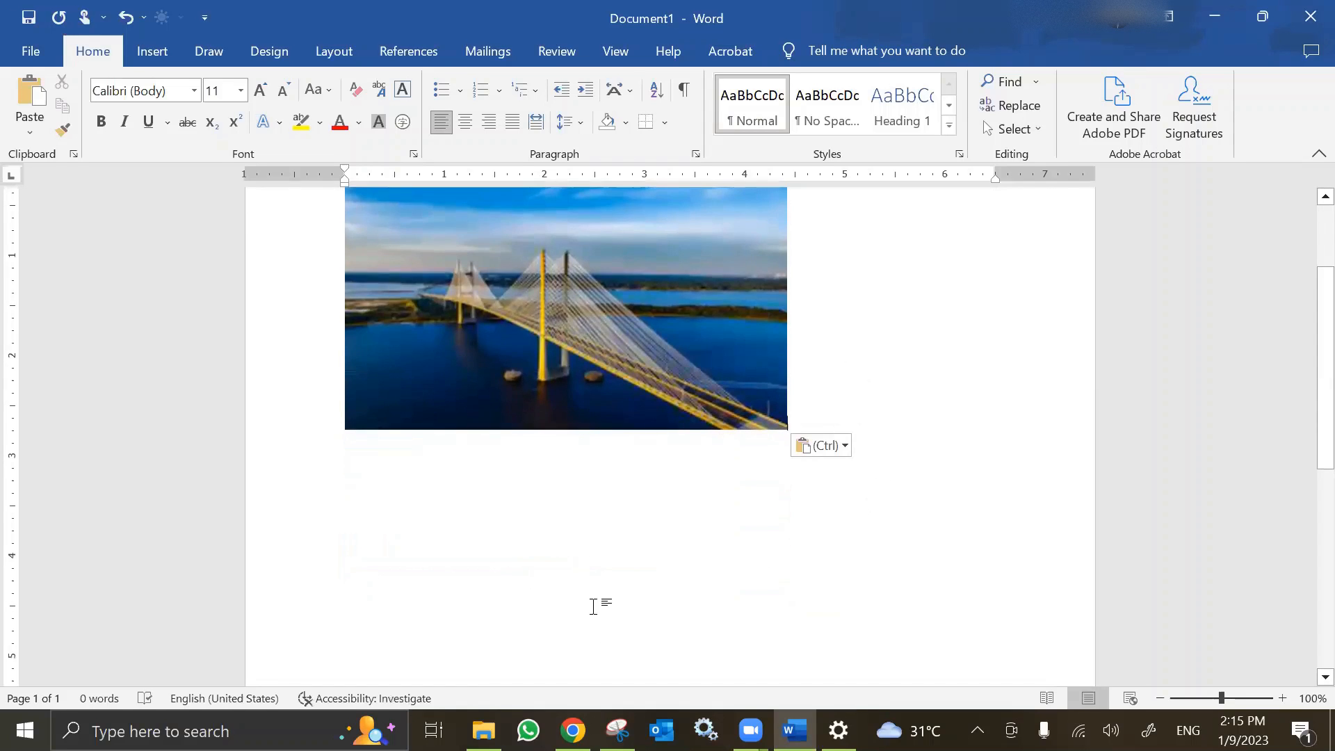
pyautogui.press('Return')
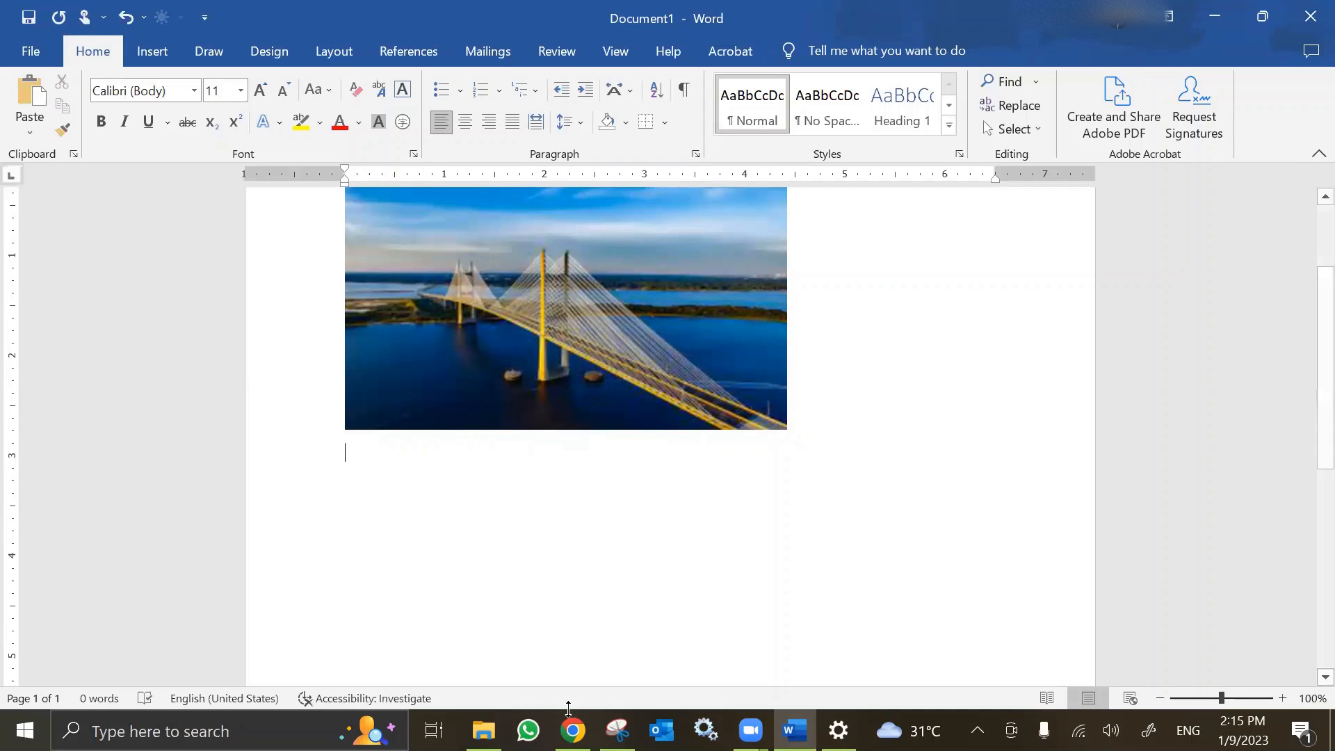
# - Return to the bridge image results in Chrome and capture a new snip of the red suspension bridge over blue water
pyautogui.moveTo(573, 730)
pyautogui.click(612, 657)
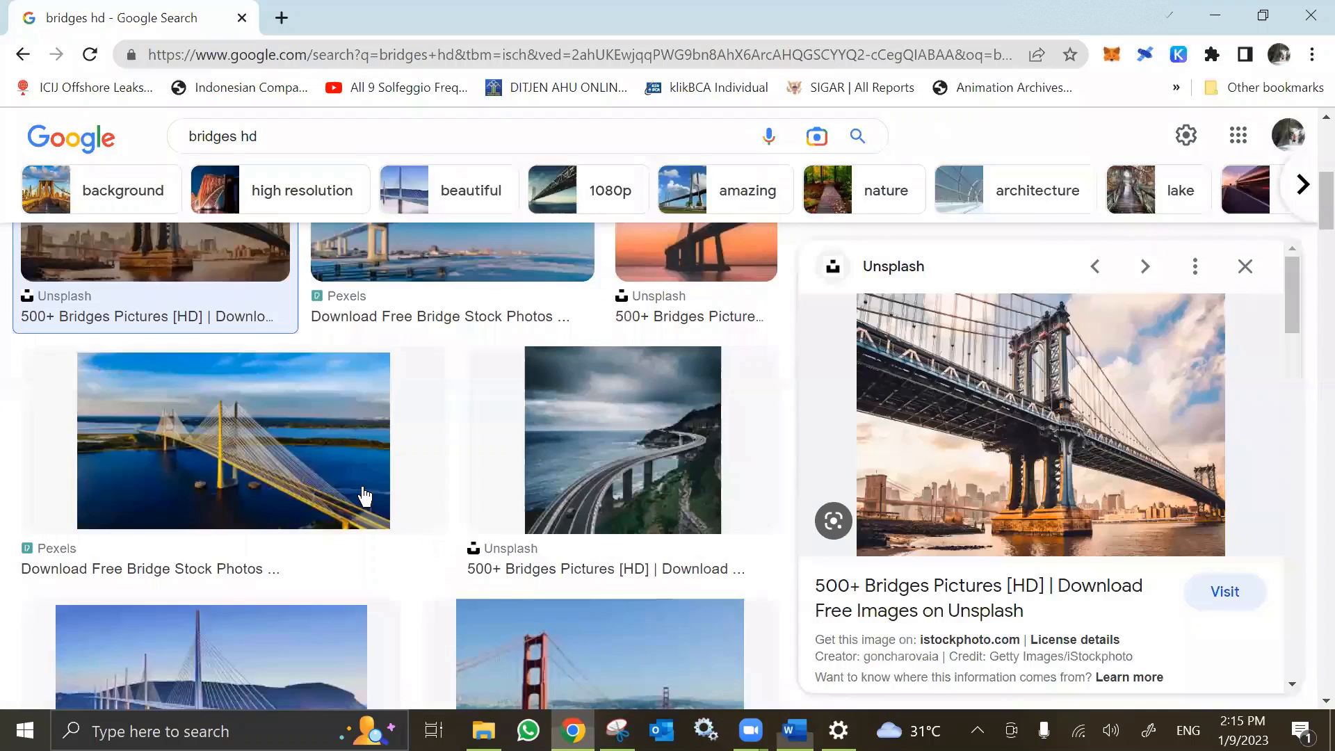
pyautogui.scroll(-3, 368, 494)
pyautogui.scroll(2, 389, 490)
pyautogui.scroll(-1, 569, 608)
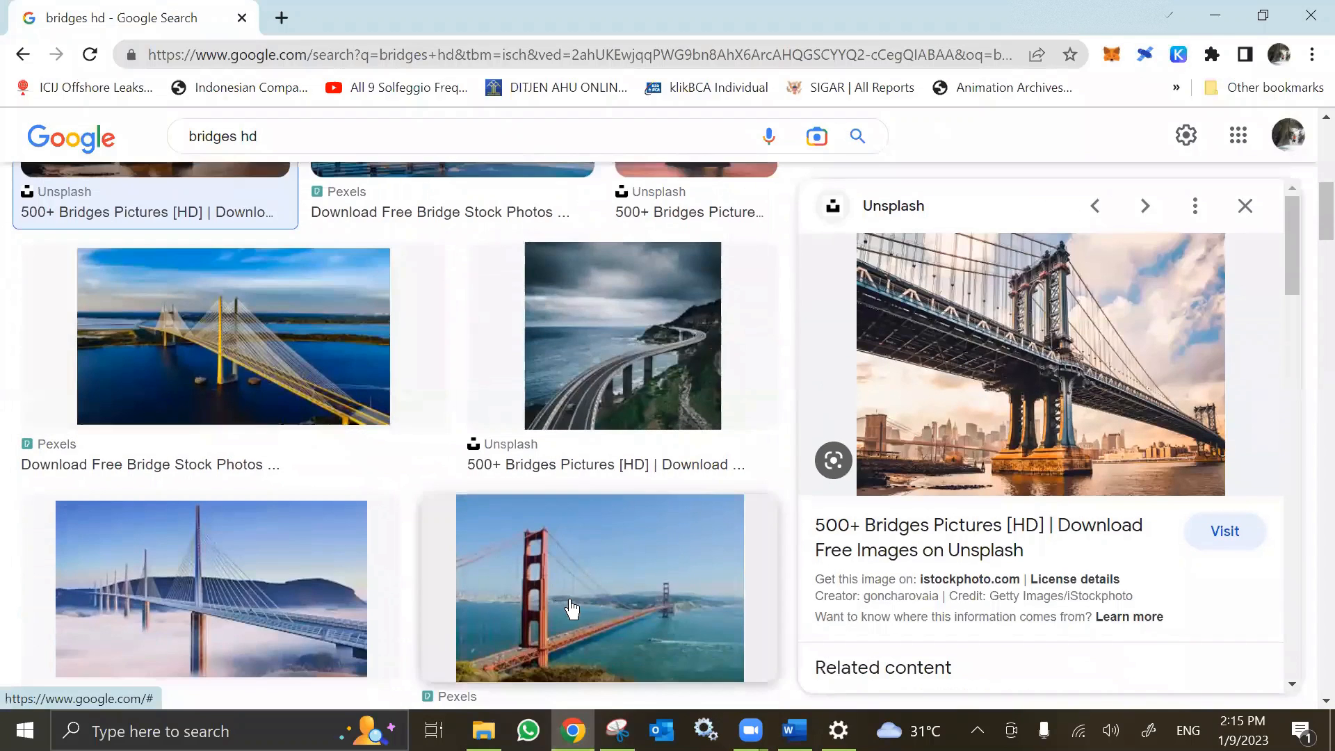
pyautogui.scroll(-2, 600, 587)
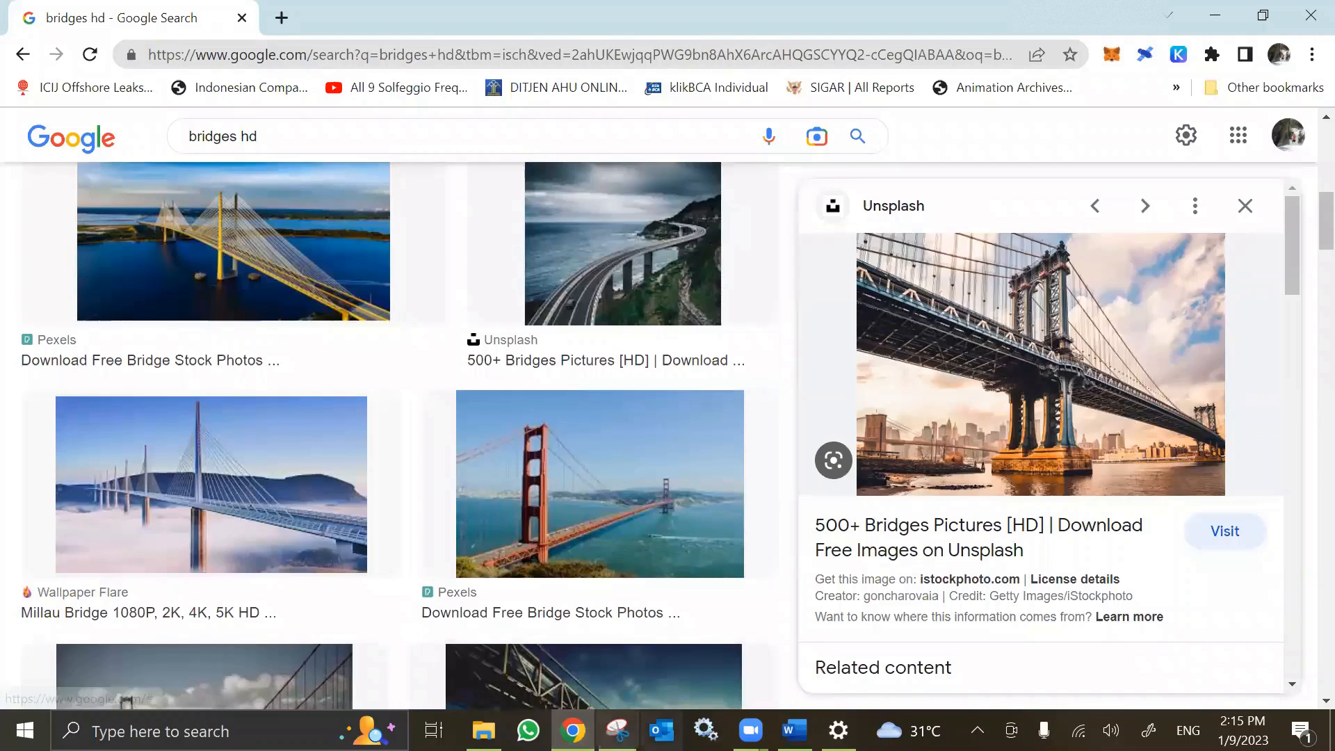
pyautogui.click(617, 731)
pyautogui.click(183, 227)
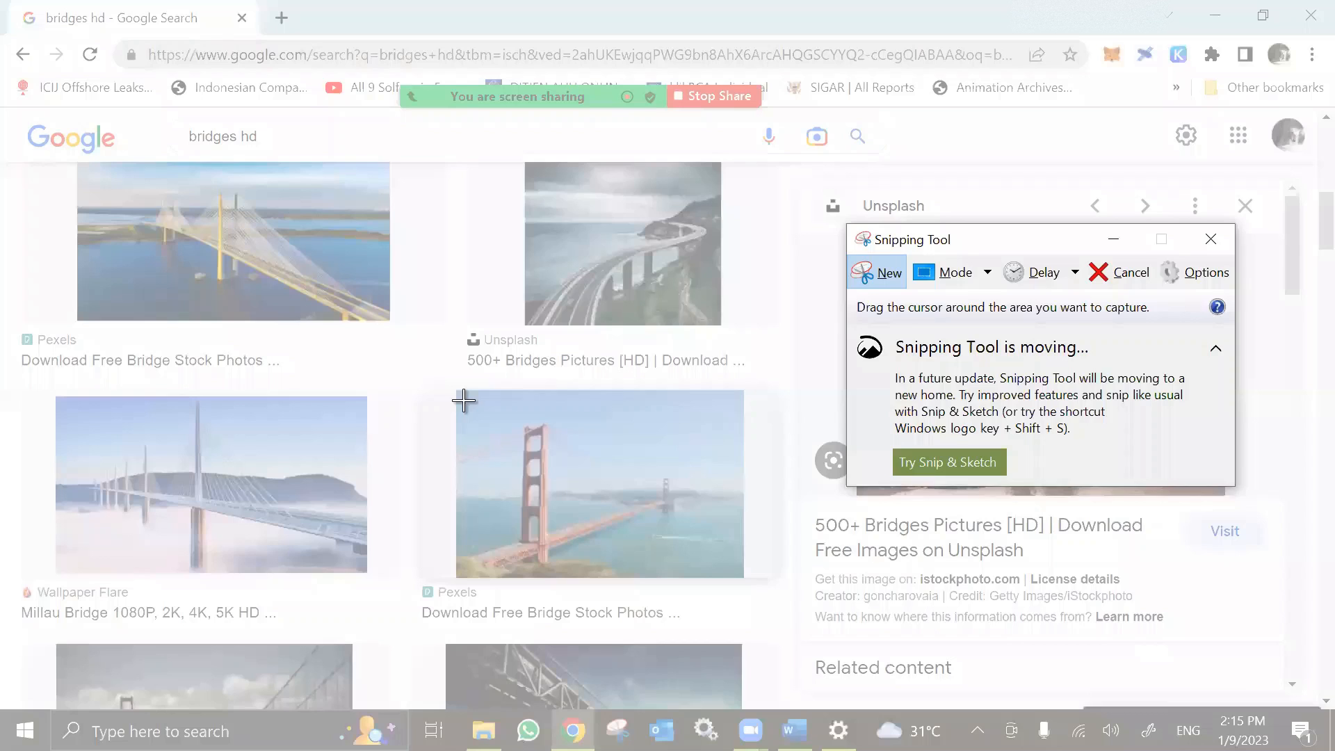
pyautogui.moveTo(463, 400); pyautogui.dragTo(737, 569)
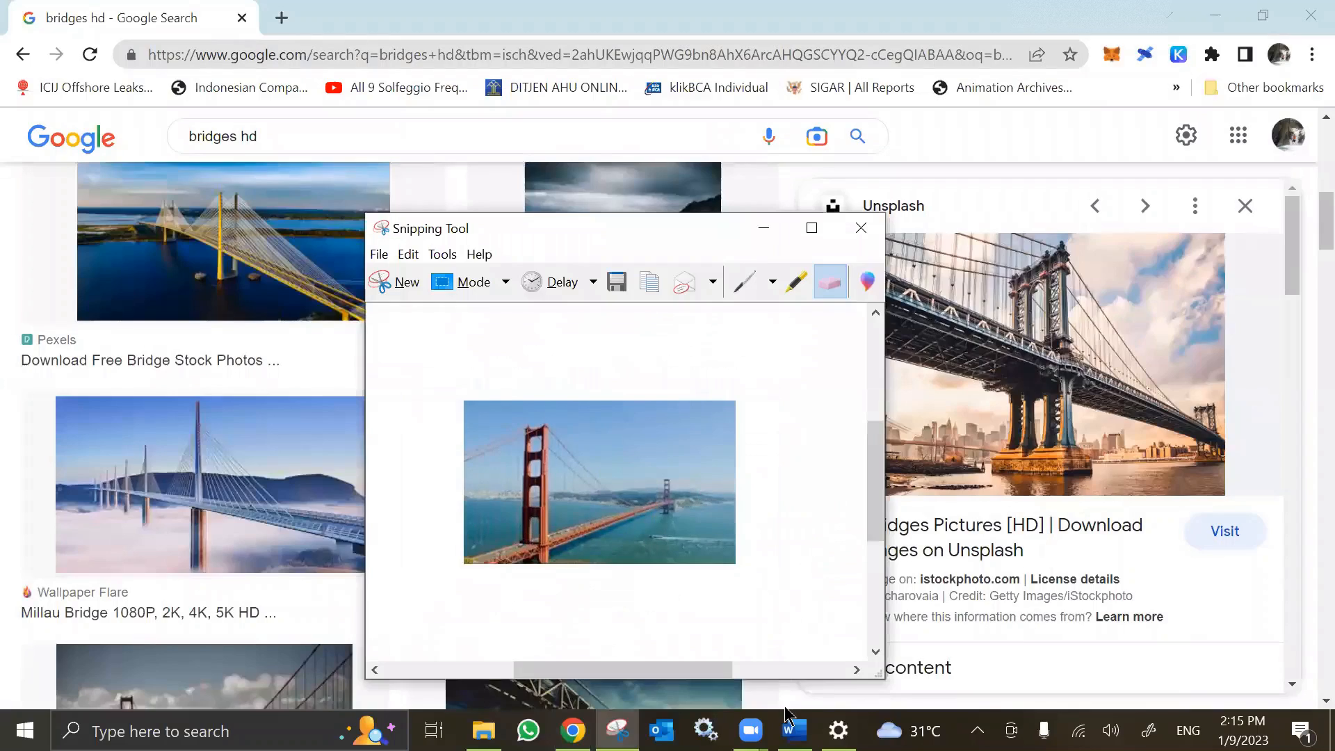
# - Switch to the Word document and paste the red suspension bridge snip below the first picture
pyautogui.click(794, 730)
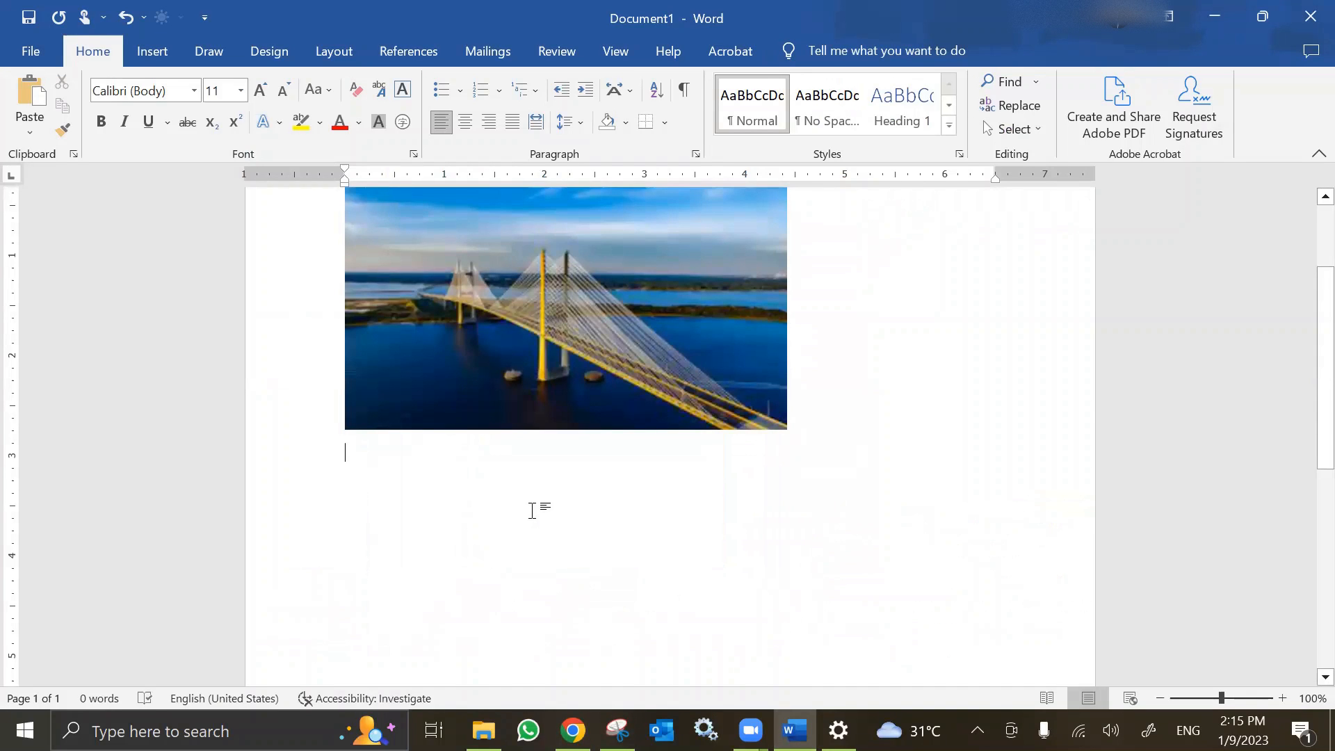
pyautogui.hotkey('ctrl', 'v')
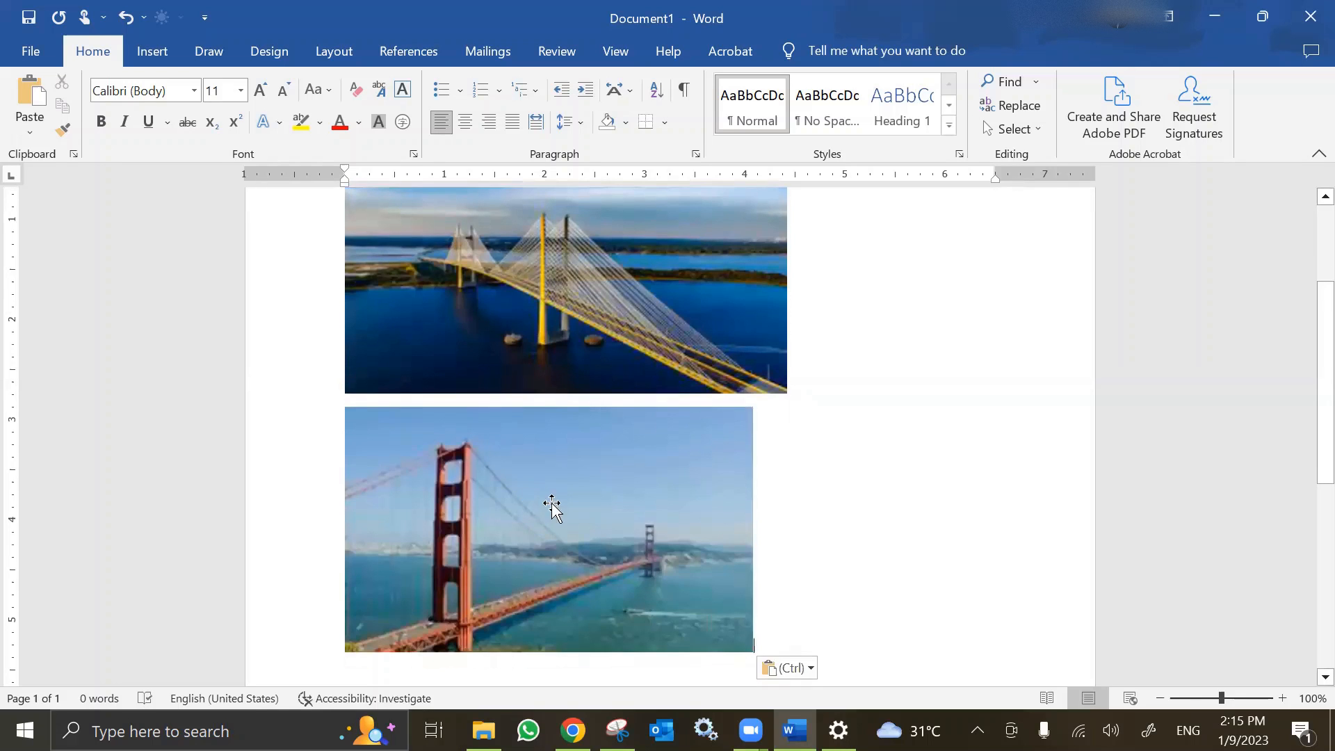
pyautogui.click(668, 498)
pyautogui.click(862, 494)
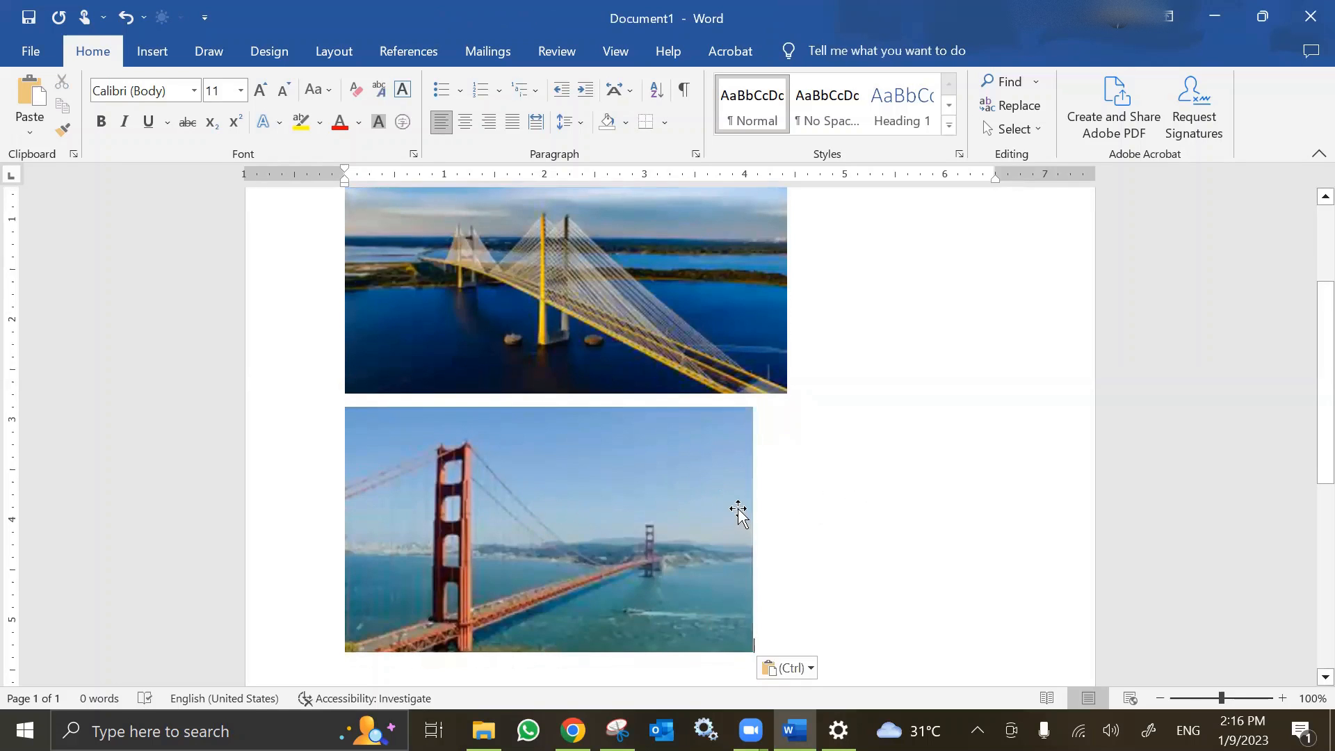
# - Enlarge the red suspension bridge picture proportionally to match the width of the picture above, and deselect it
pyautogui.click(721, 362)
pyautogui.scroll(-2, 723, 443)
pyautogui.click(710, 445)
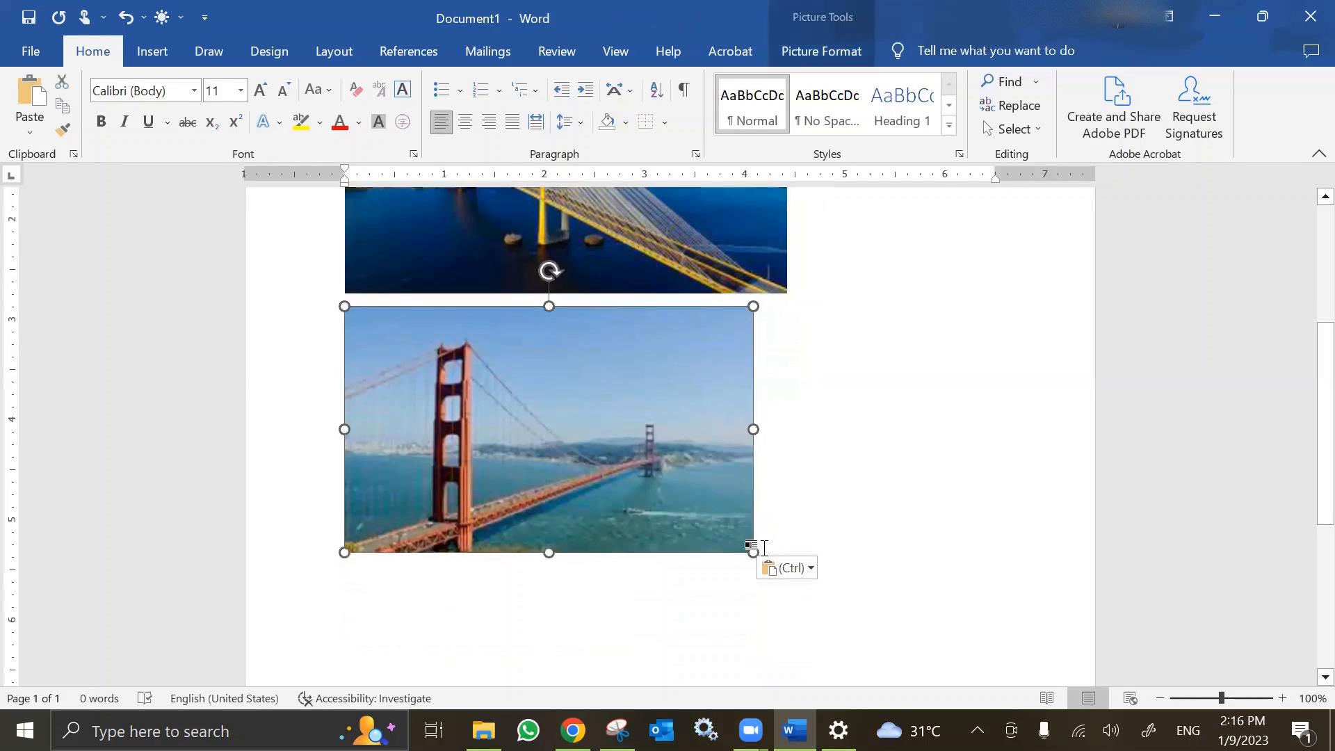
pyautogui.moveTo(753, 554); pyautogui.dragTo(786, 573)
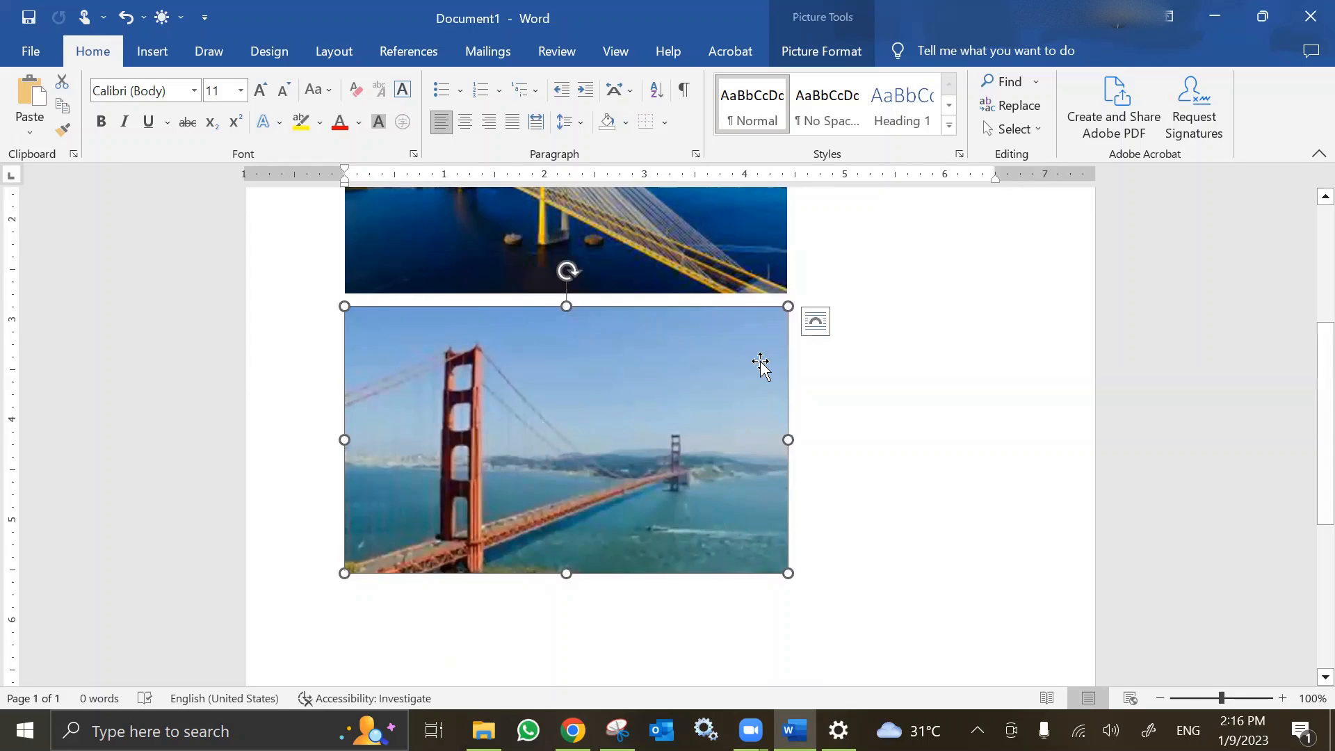
pyautogui.scroll(3, 893, 346)
pyautogui.scroll(4, 876, 337)
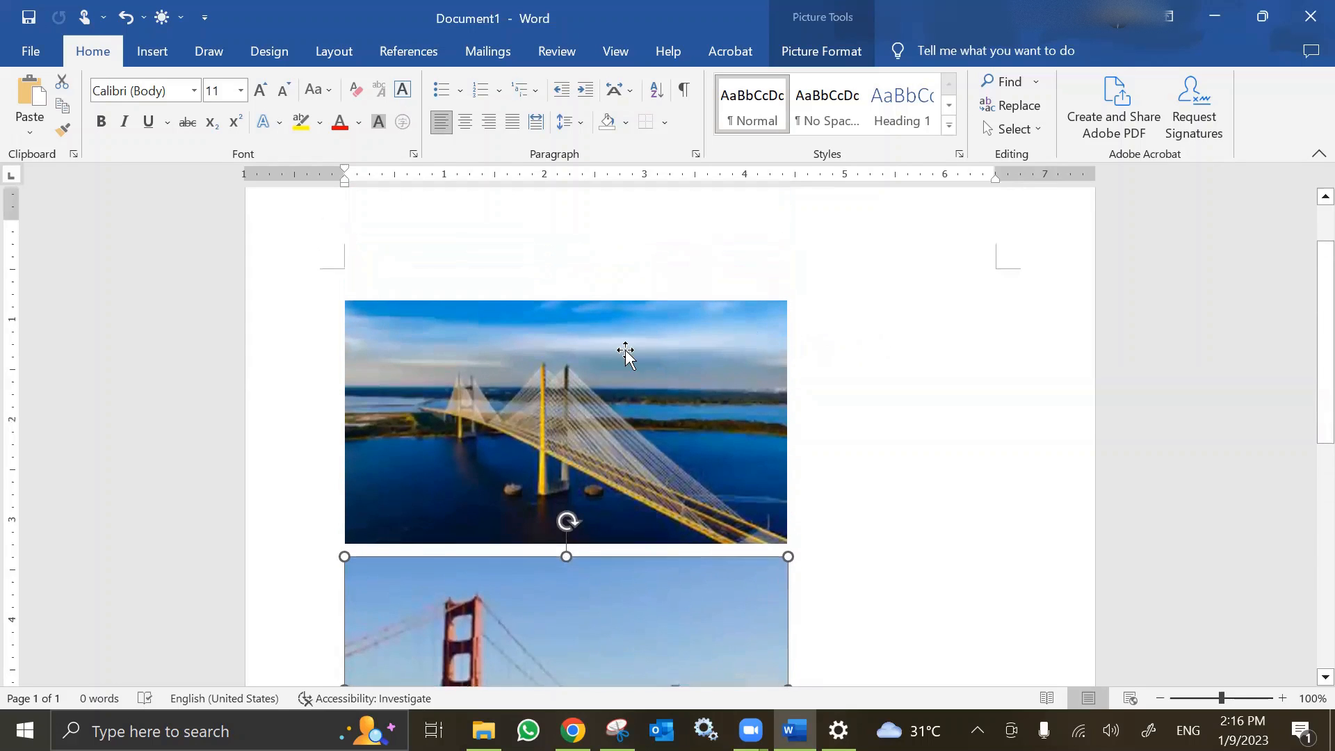
pyautogui.scroll(-4, 626, 352)
pyautogui.click(855, 498)
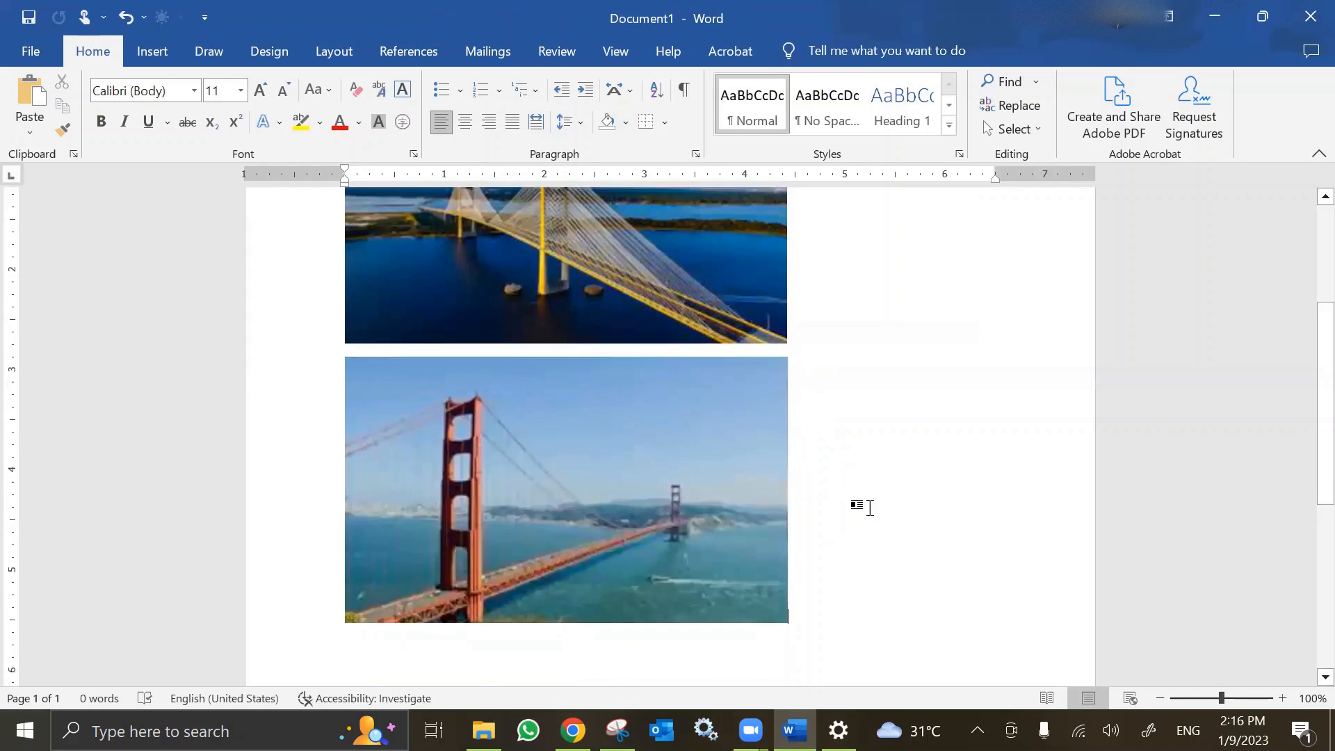
# - Switch to the bridge image results in Chrome and open the Millau Bridge picture from Wallpaper Flare in a new tab
pyautogui.scroll(-6, 877, 521)
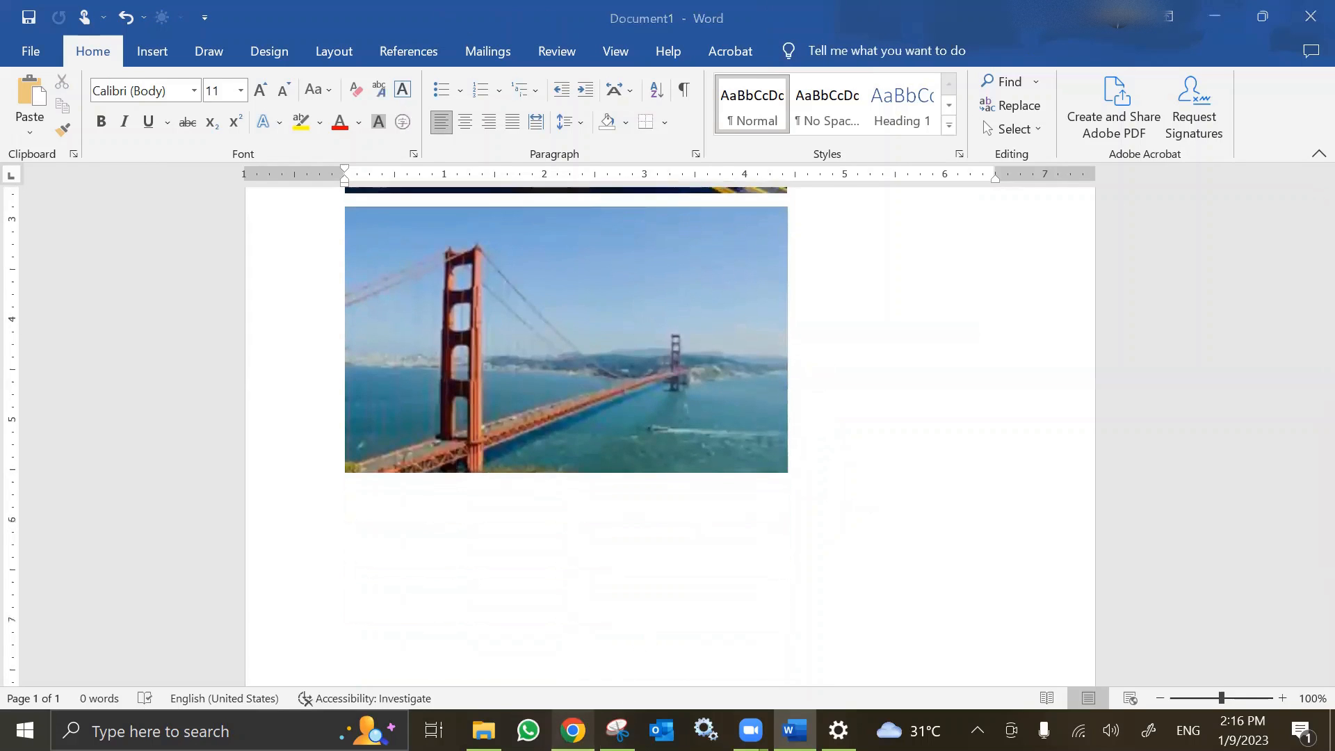
pyautogui.click(572, 730)
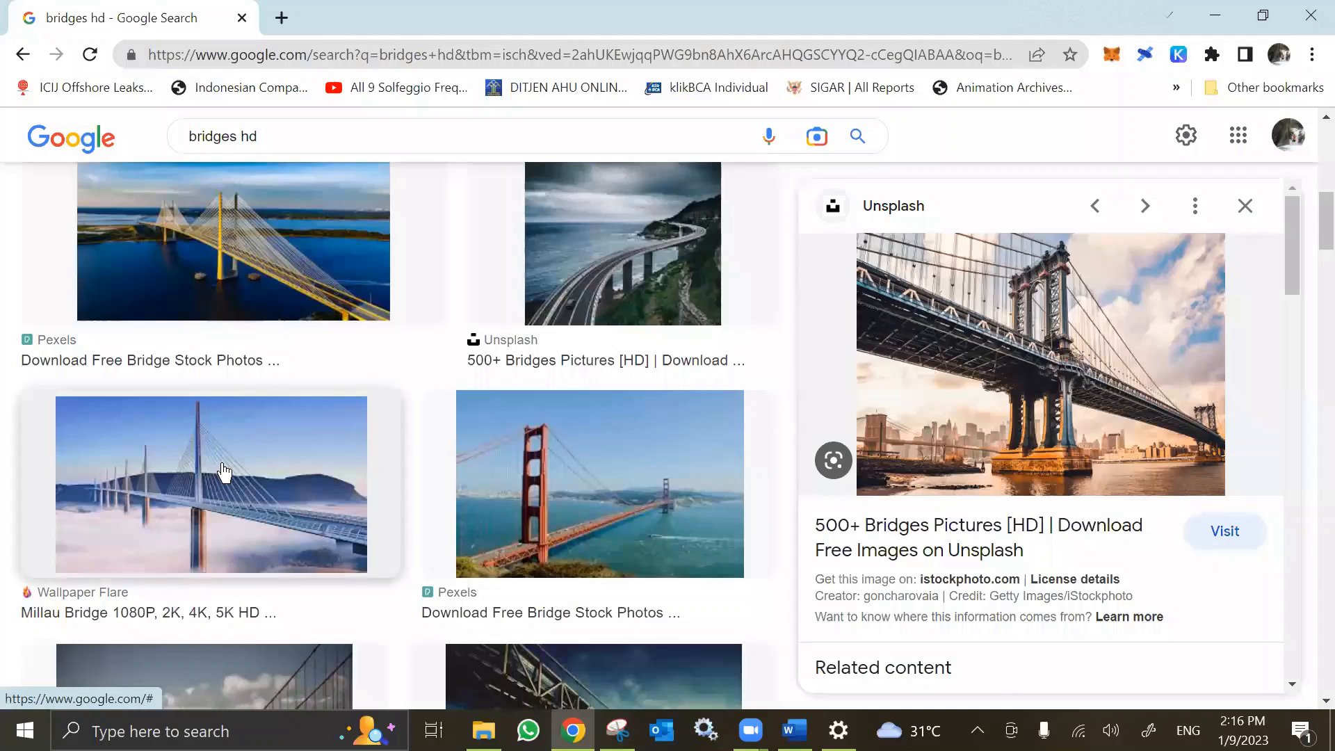
pyautogui.scroll(-3, 224, 468)
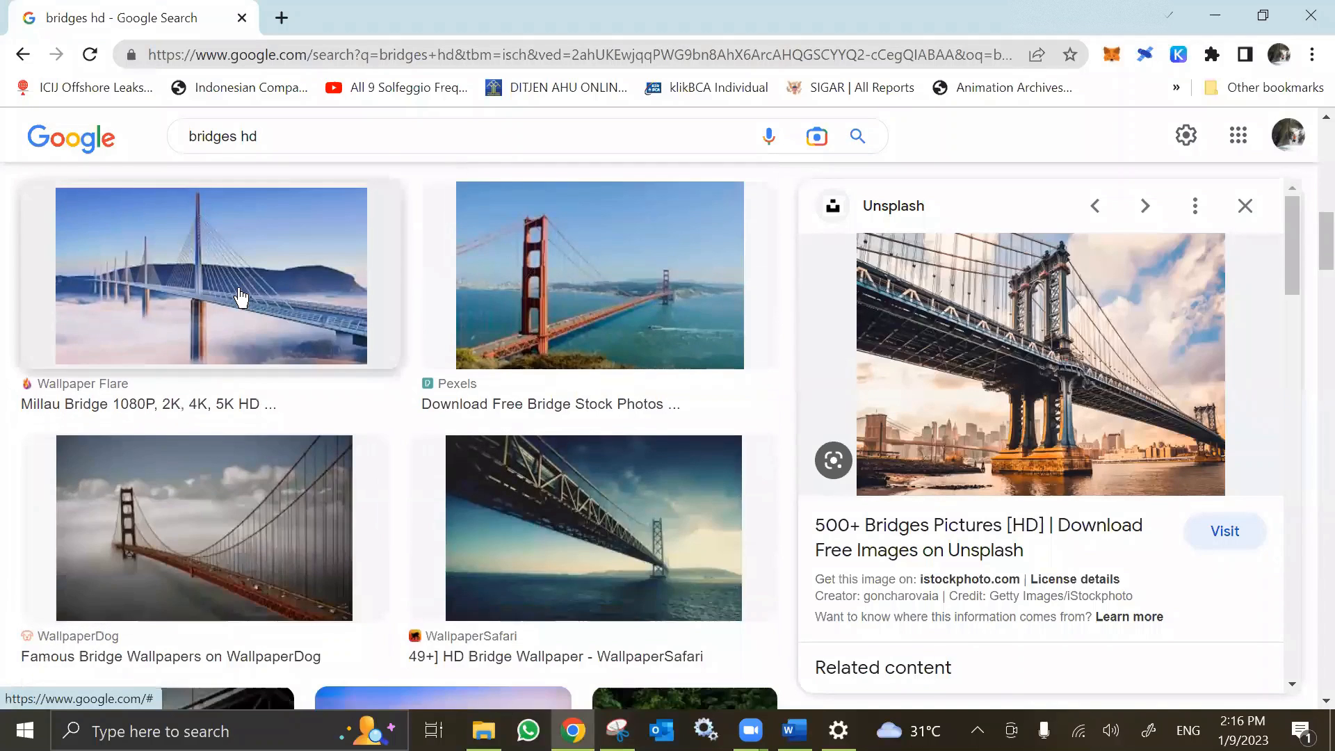
pyautogui.rightClick(241, 297)
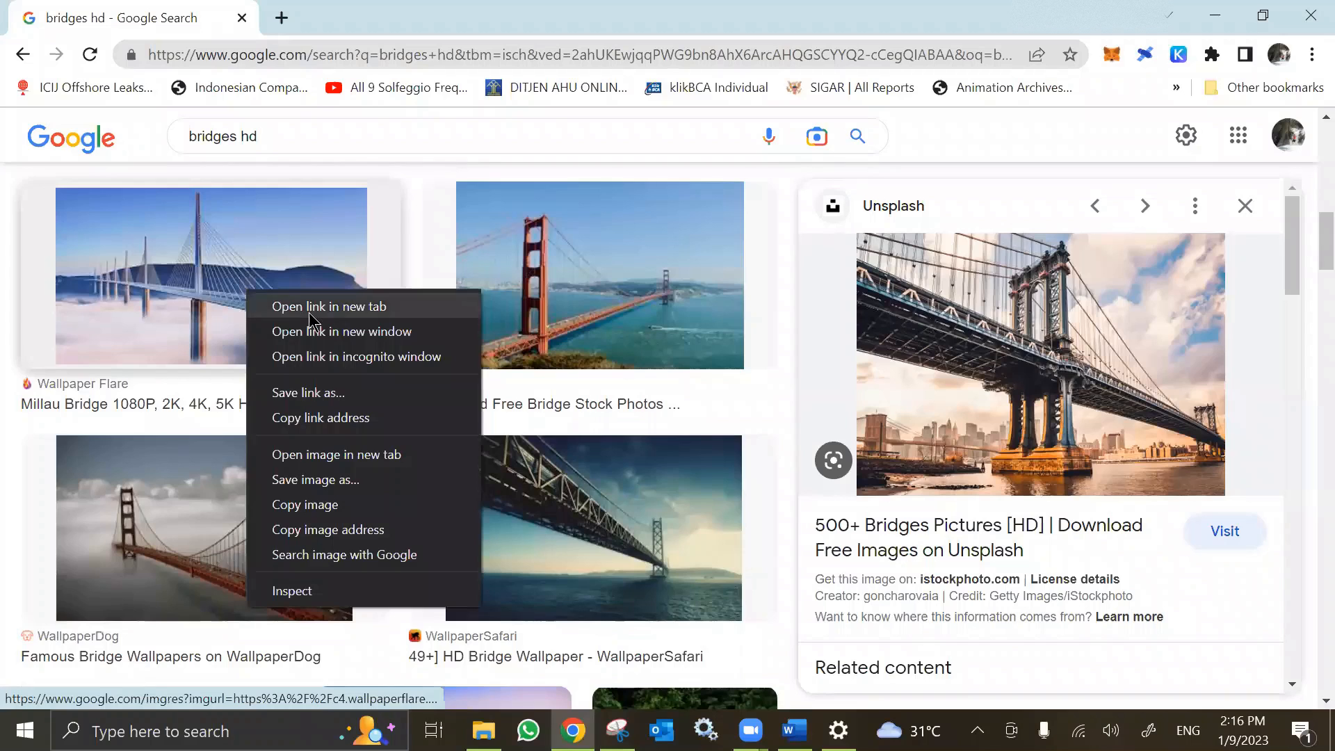
pyautogui.click(307, 306)
pyautogui.click(317, 9)
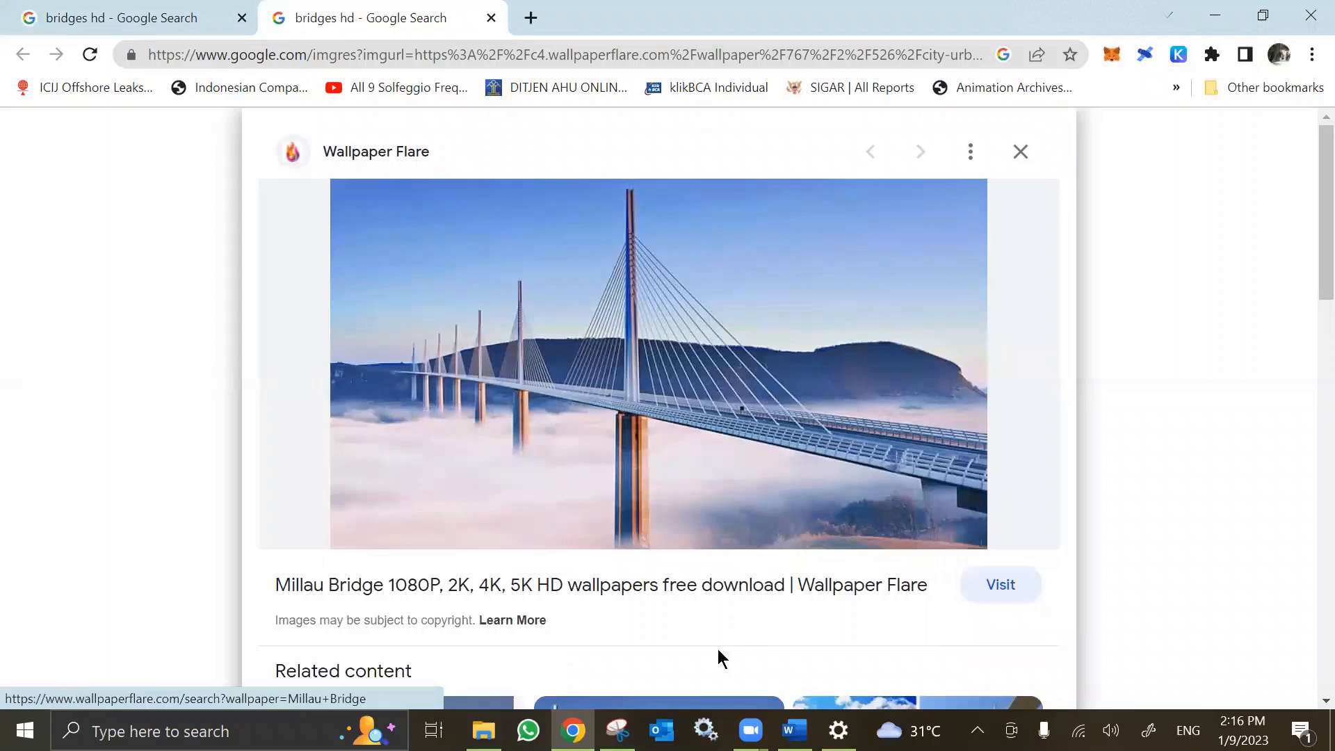
# - Capture a new snip of the enlarged Millau Bridge picture with the Snipping Tool
pyautogui.click(616, 730)
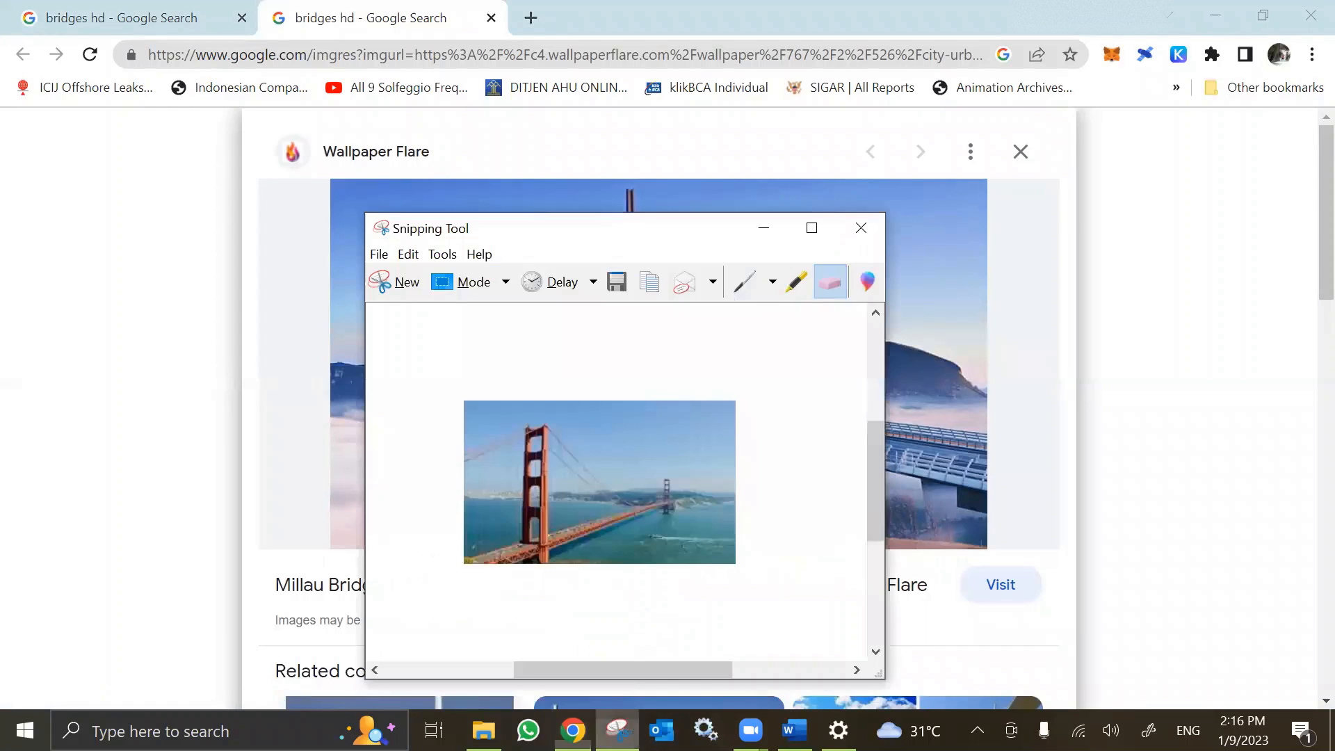
pyautogui.click(398, 285)
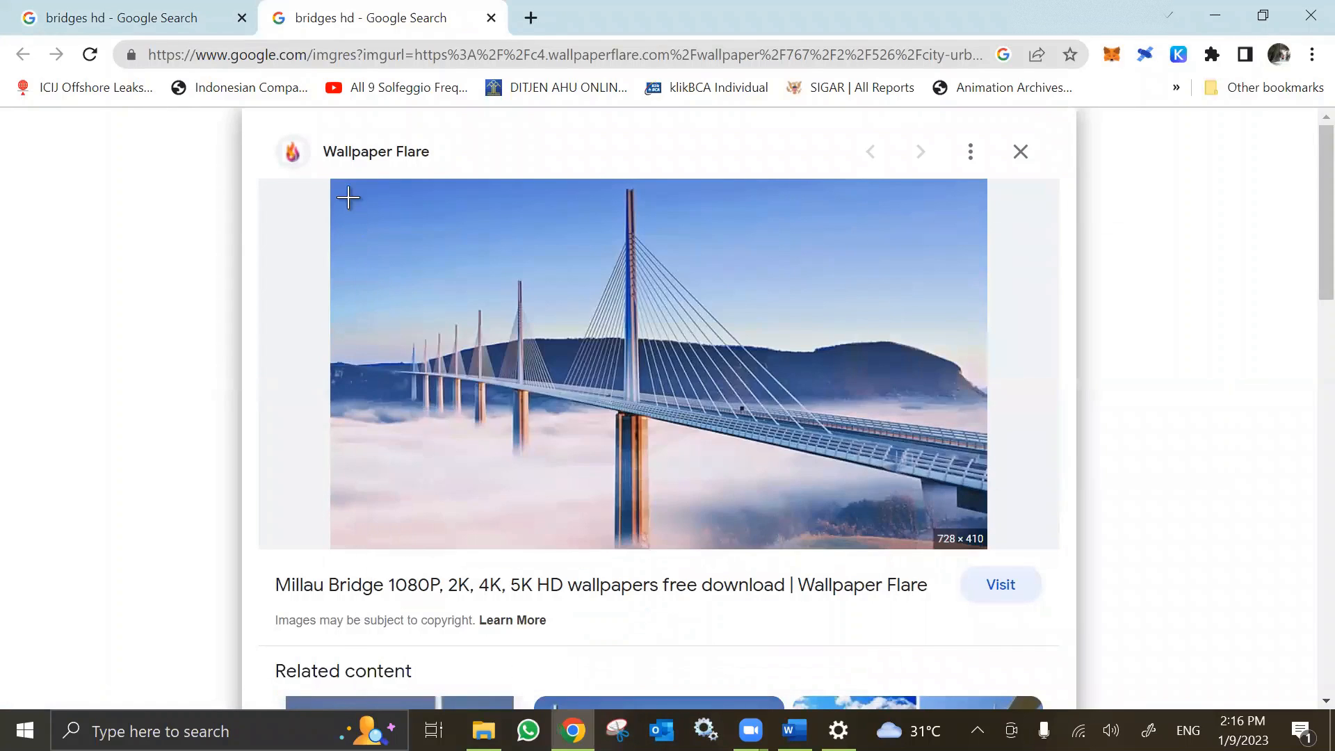
pyautogui.moveTo(341, 187); pyautogui.dragTo(980, 521)
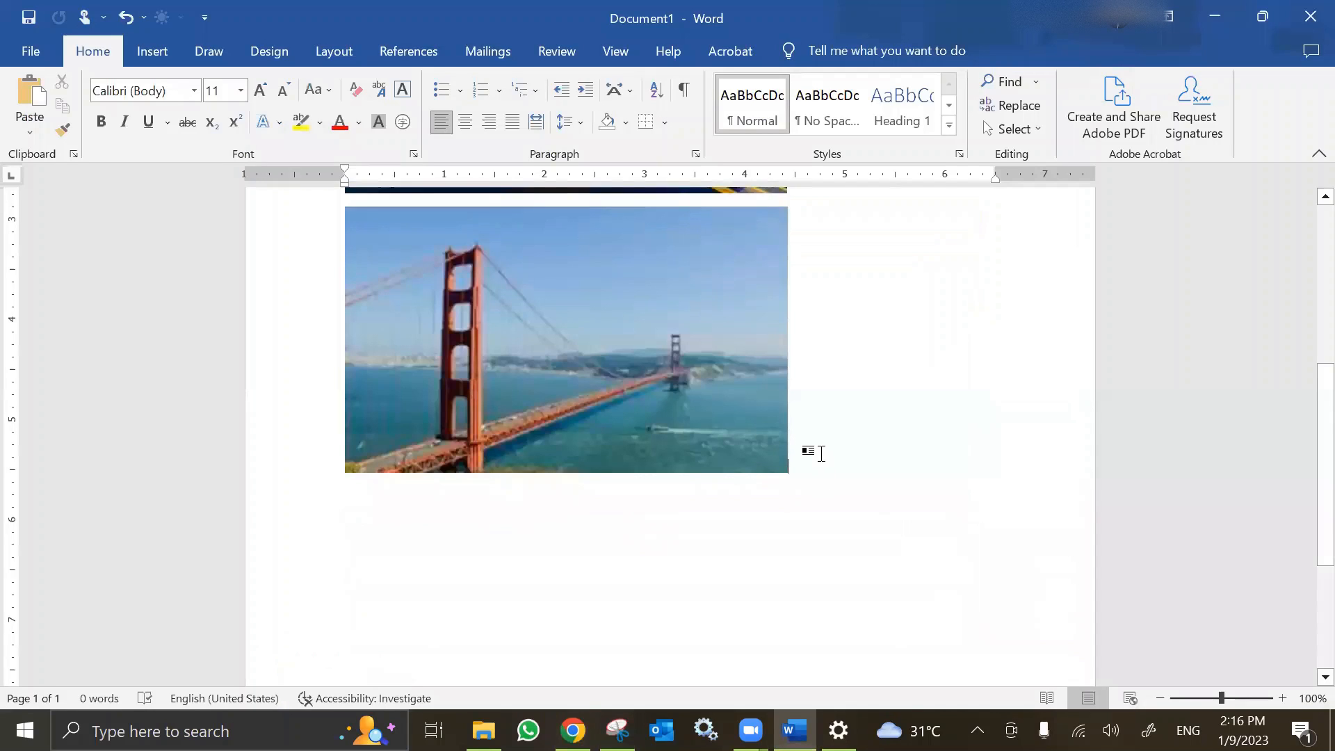
# - Switch to the Word document, start a new line below the red suspension bridge picture and paste the Millau Bridge snip
pyautogui.press('Return')
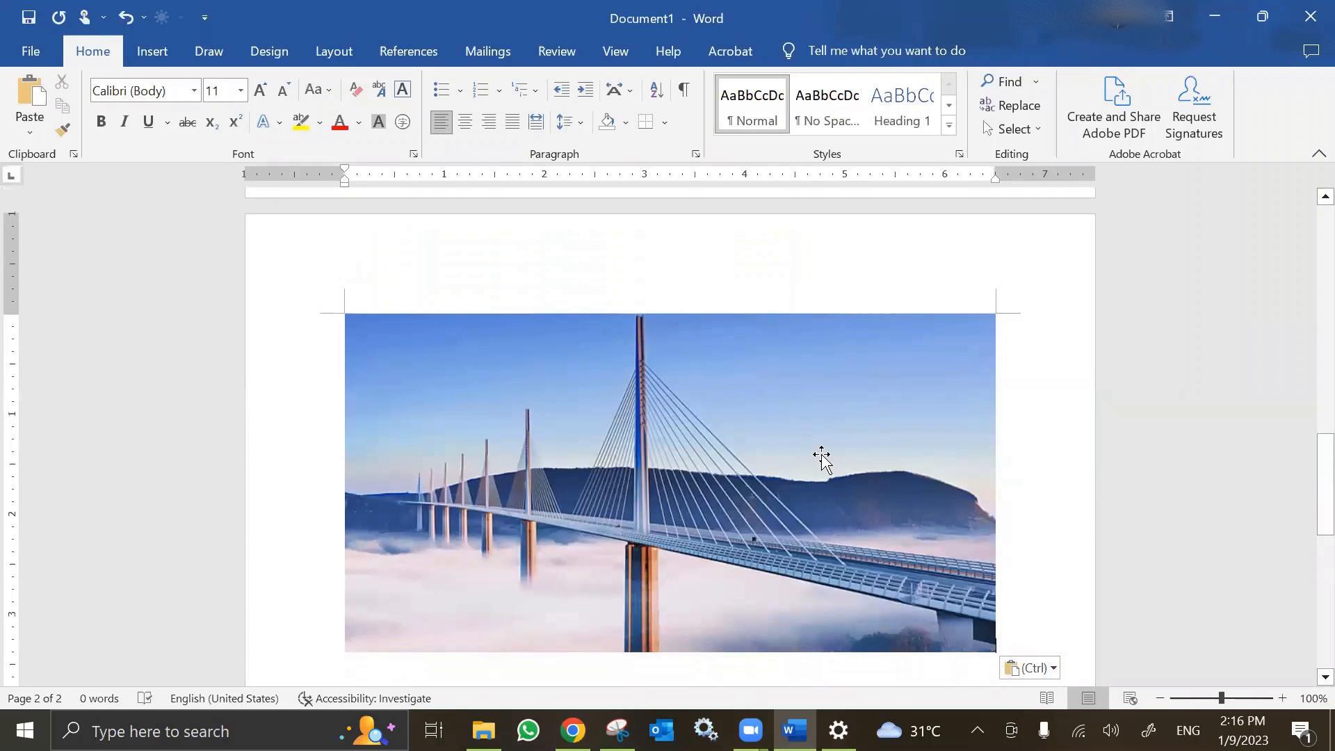
pyautogui.scroll(-2, 763, 335)
pyautogui.scroll(4, 761, 333)
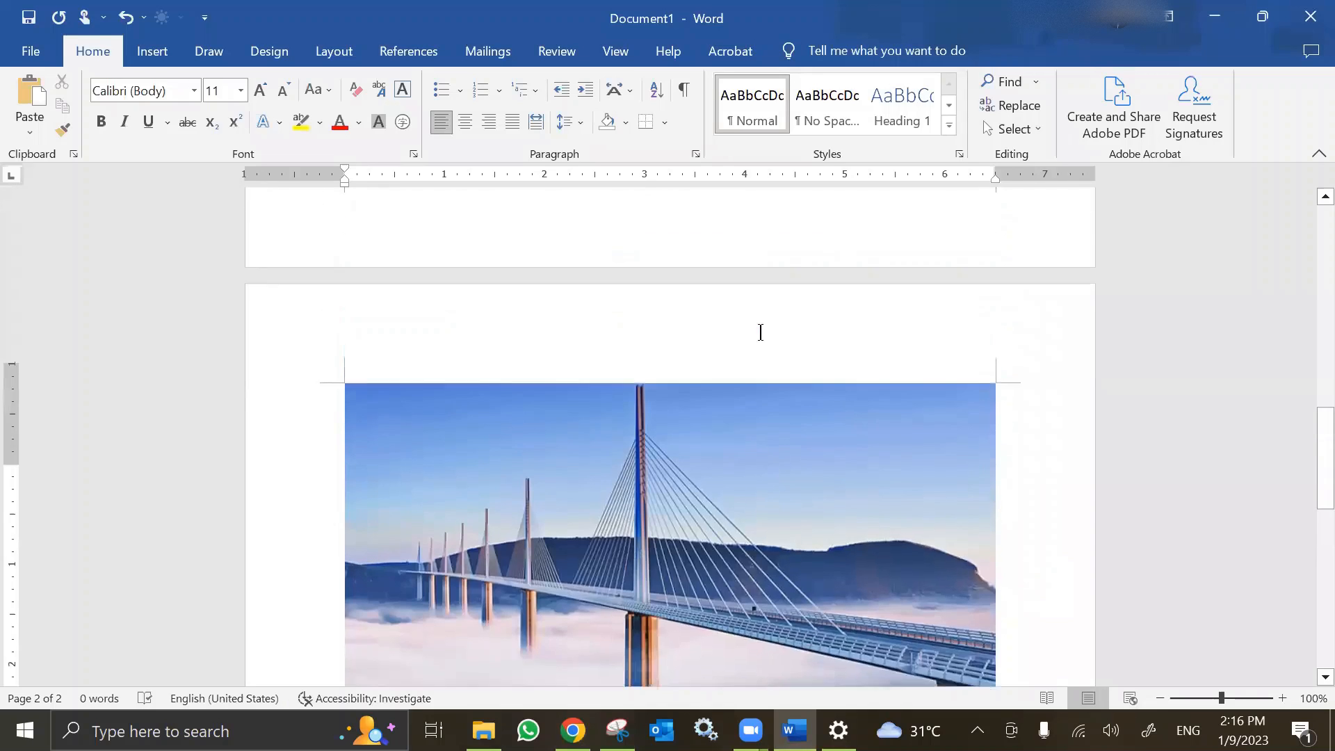
pyautogui.scroll(-3, 760, 333)
pyautogui.scroll(-1, 761, 335)
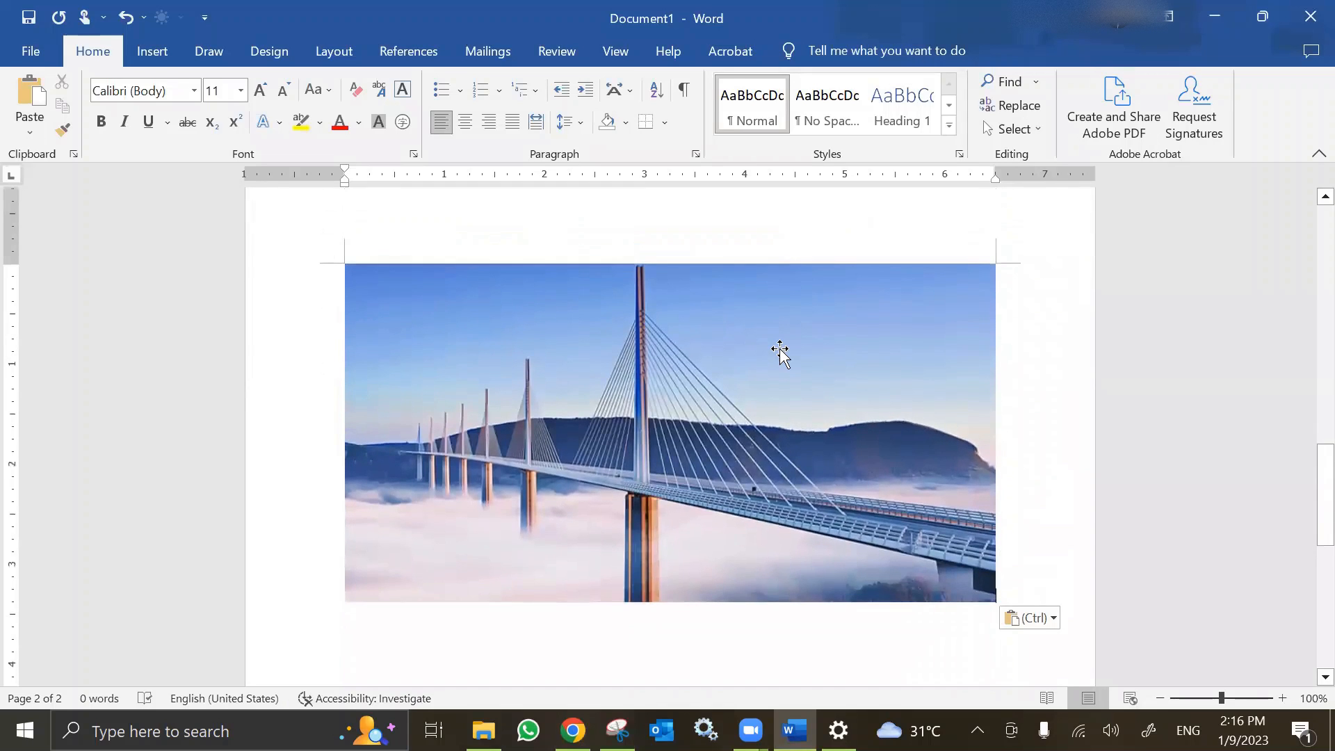
# - Crop the left and right sides of the Millau Bridge picture to a width of about 5.56 inches, and deselect it
pyautogui.click(781, 354)
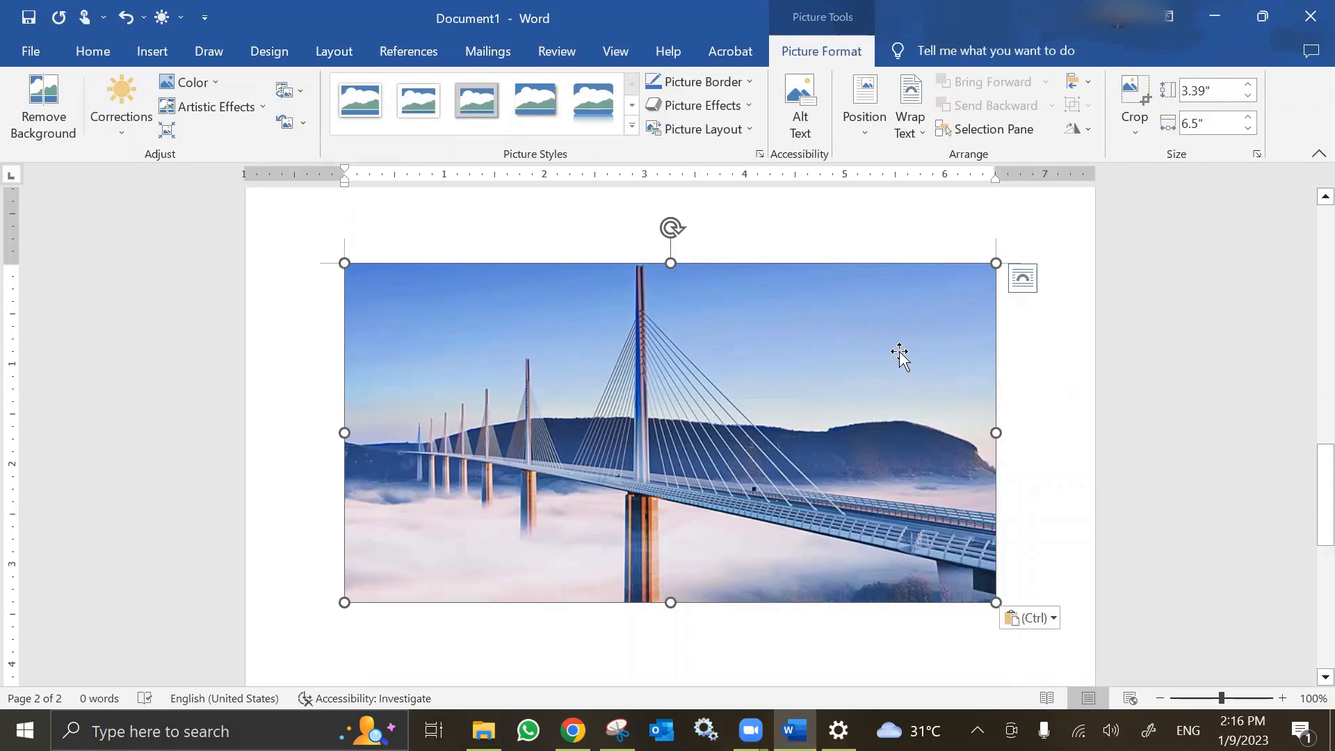
pyautogui.click(1134, 99)
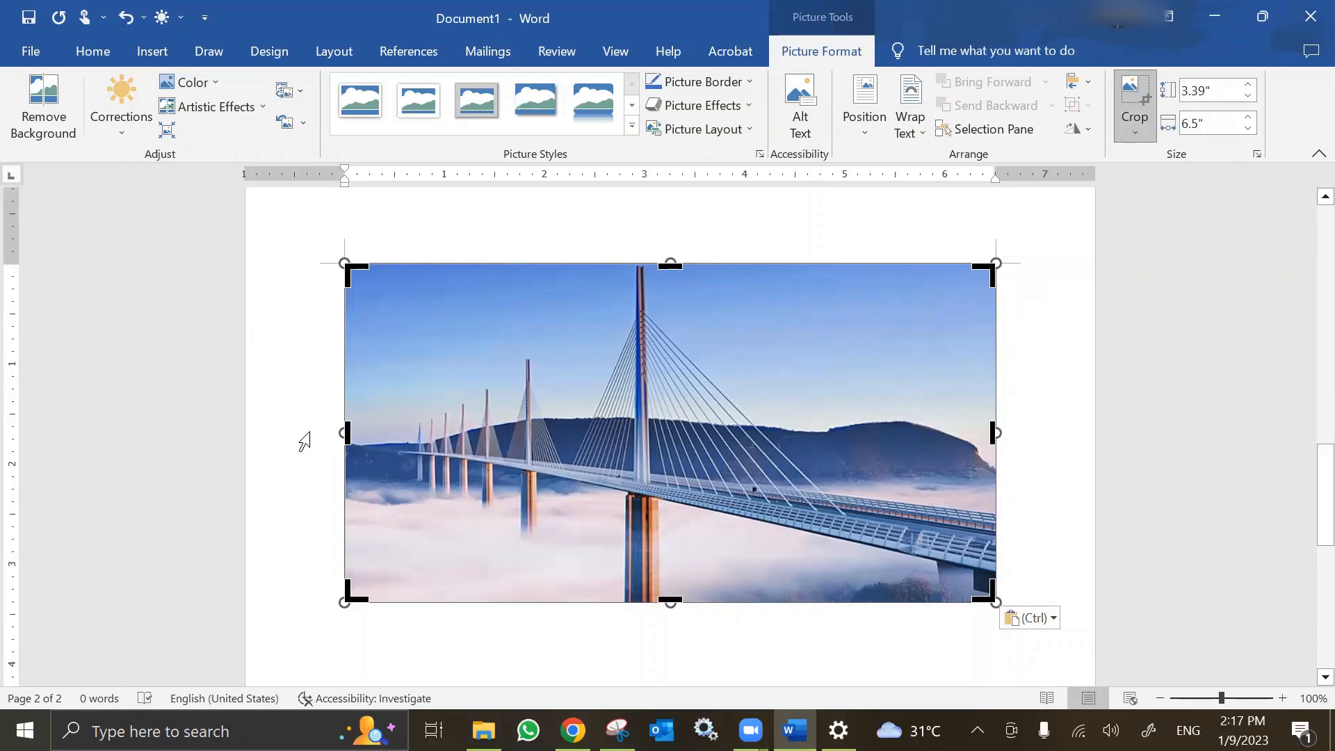
pyautogui.moveTo(346, 433); pyautogui.dragTo(379, 433)
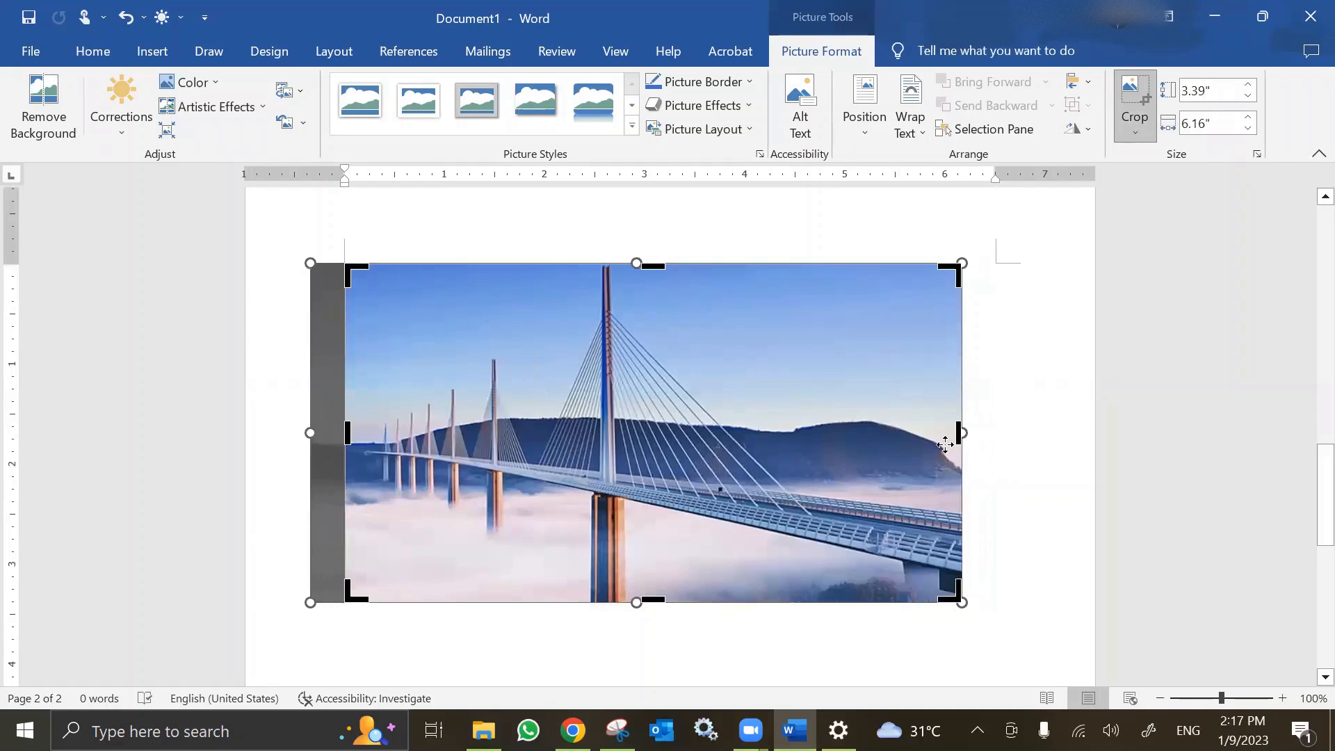
pyautogui.moveTo(958, 432); pyautogui.dragTo(902, 431)
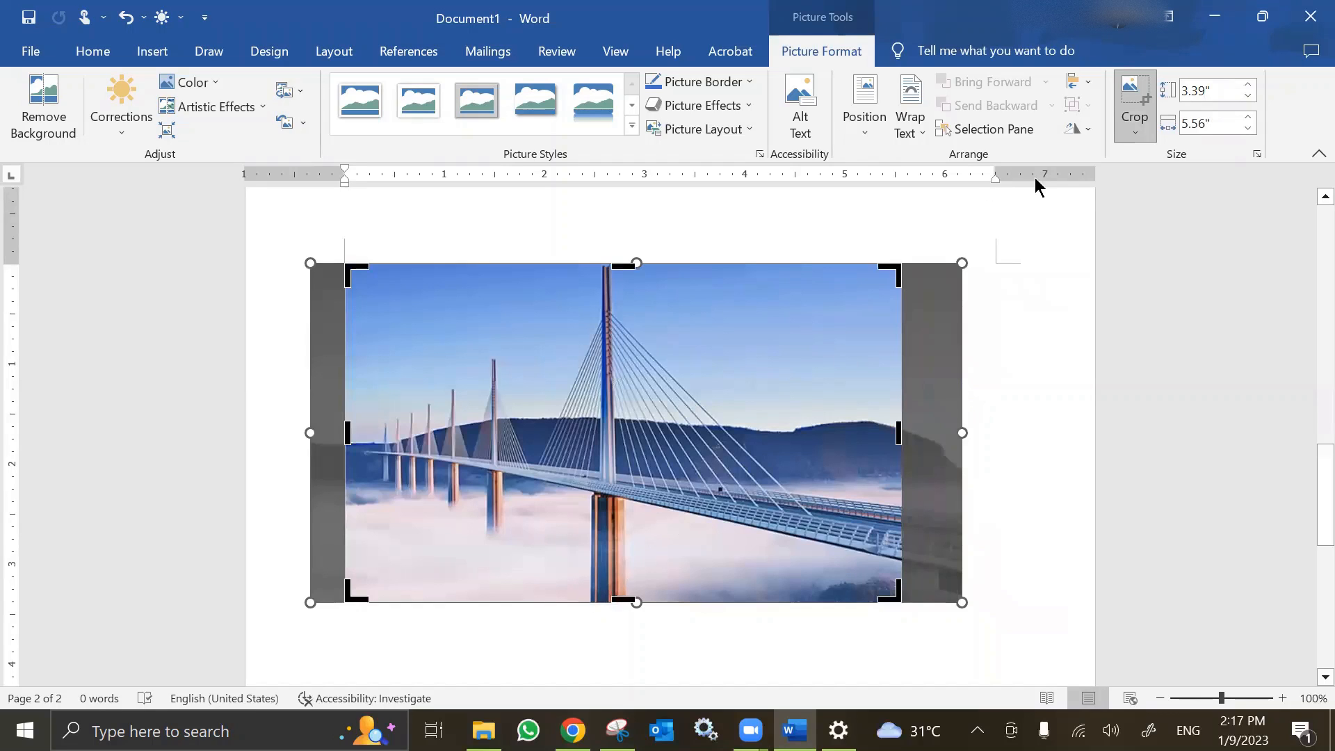
pyautogui.click(1135, 98)
pyautogui.click(1015, 493)
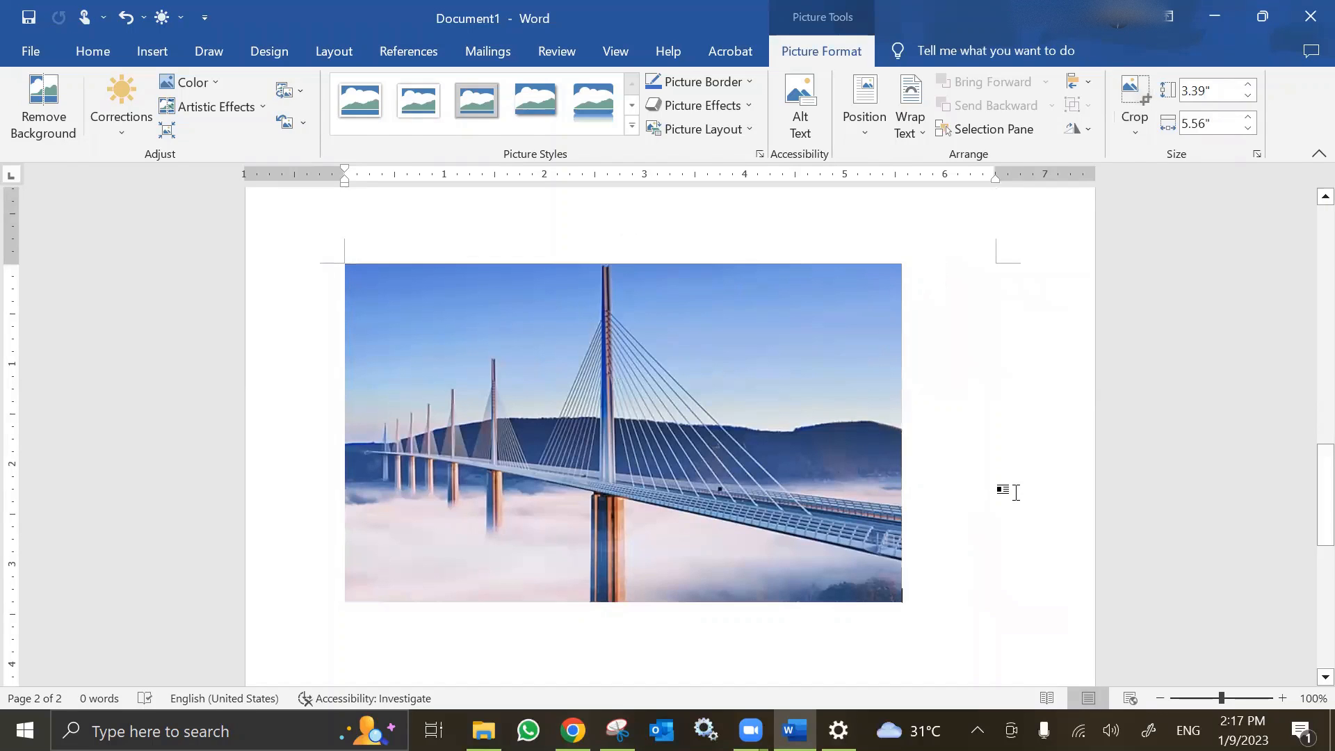